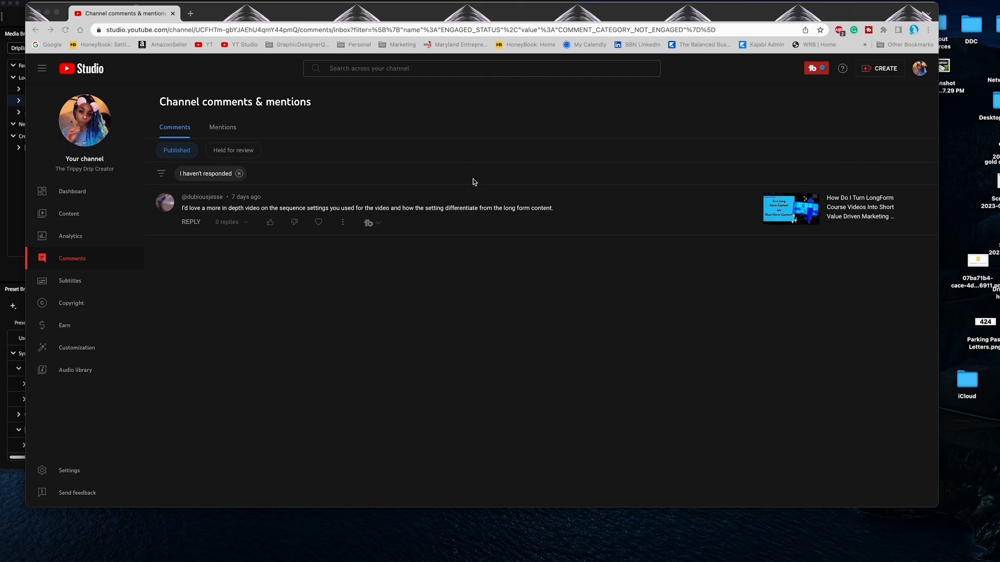
Switch to Premiere Pro and start a new project
mouse_move(494, 559)
left_click(510, 556)
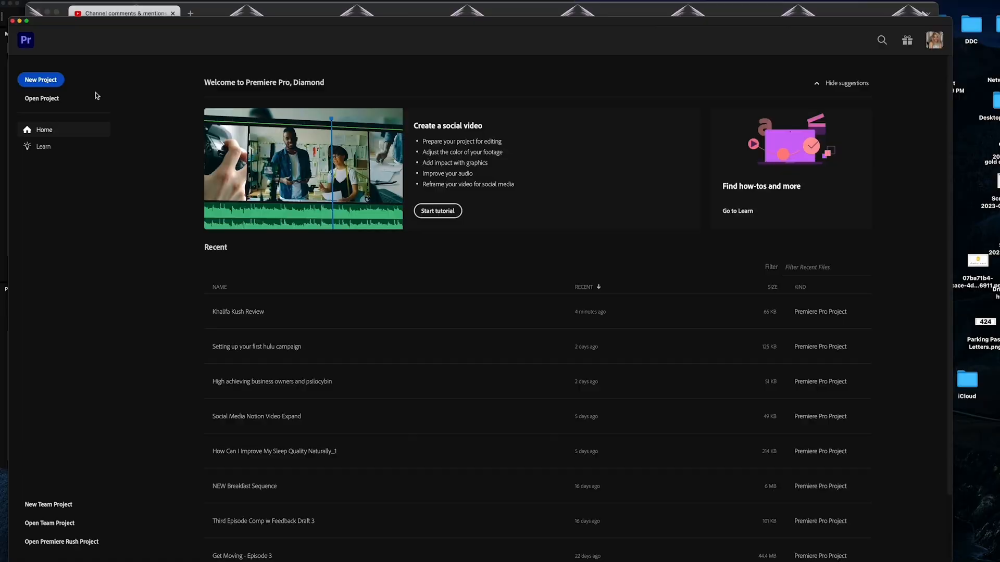
left_click(41, 80)
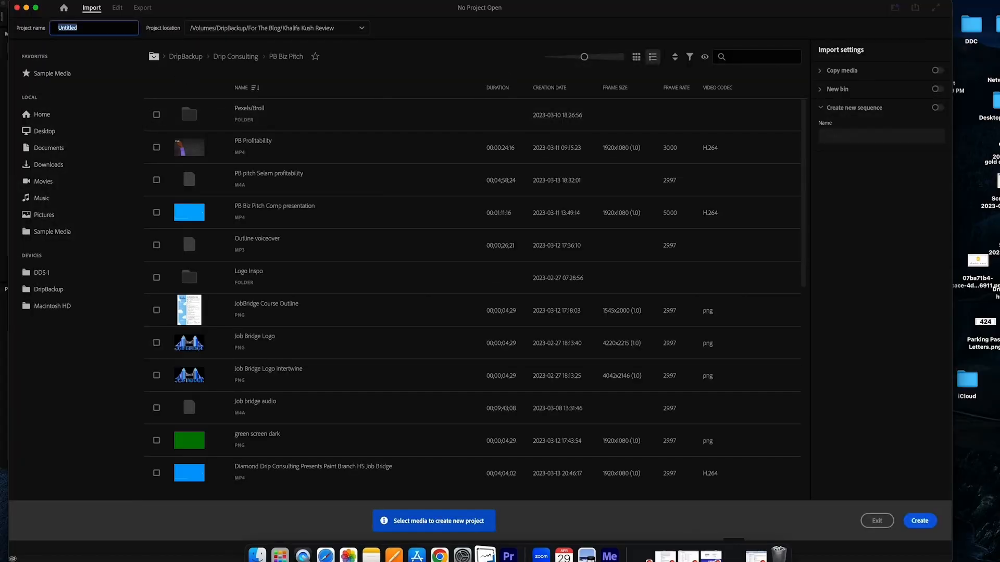
Switch to Finder and open the For The Blog folder of the DripBackup drive in a new tab
left_click(728, 552)
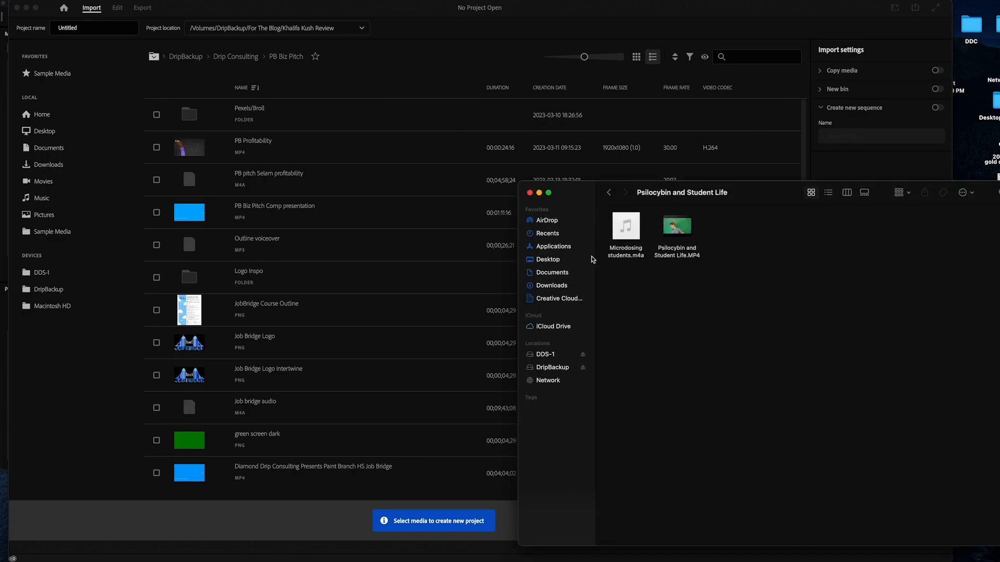
right_click(555, 369)
left_click(584, 372)
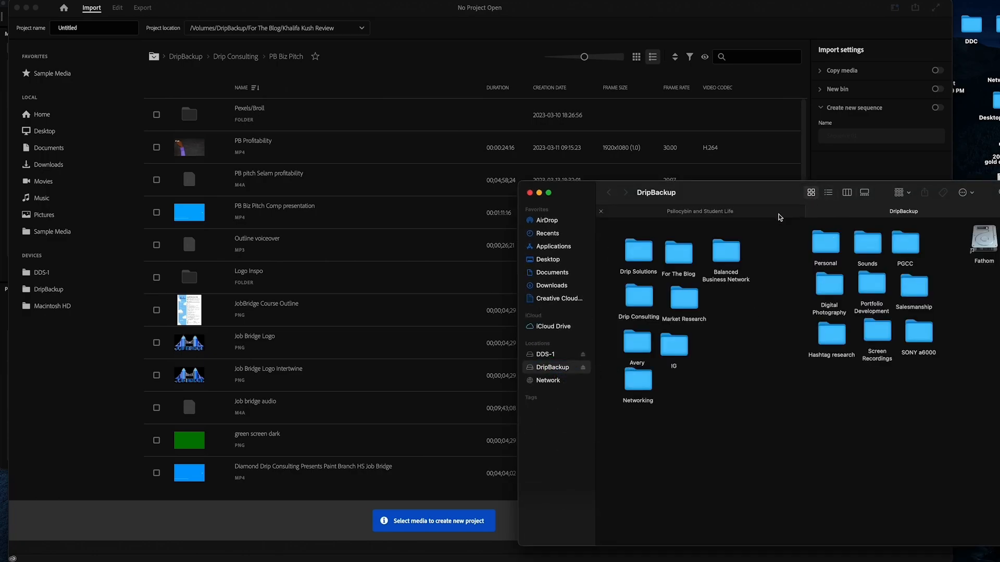
double_click(678, 253)
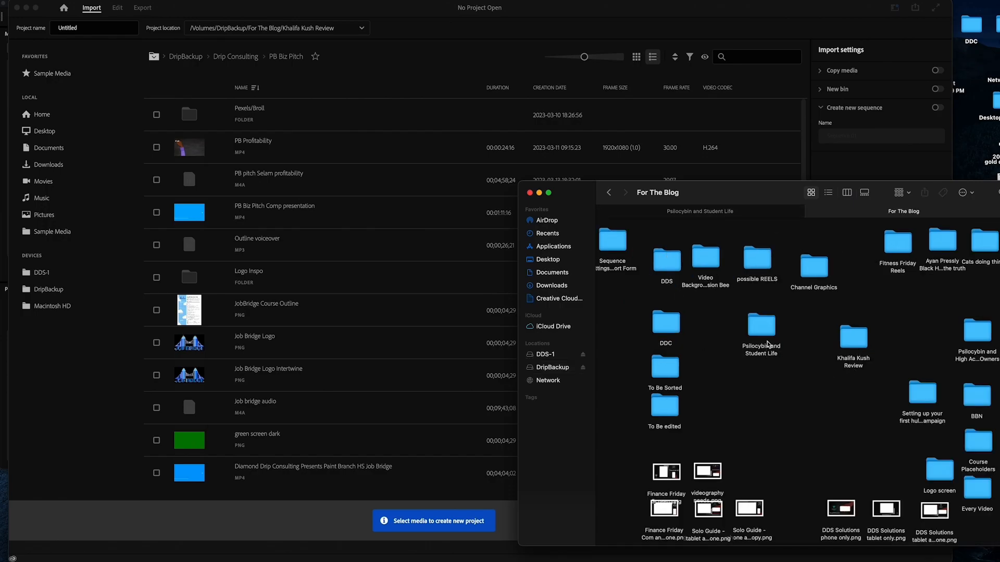
Move the Sequence Settings folder beside the Khalifa Kush Review folder and copy its name
left_click_drag(622, 254, 806, 344)
right_click(808, 359)
left_click(827, 405)
key("super+c")
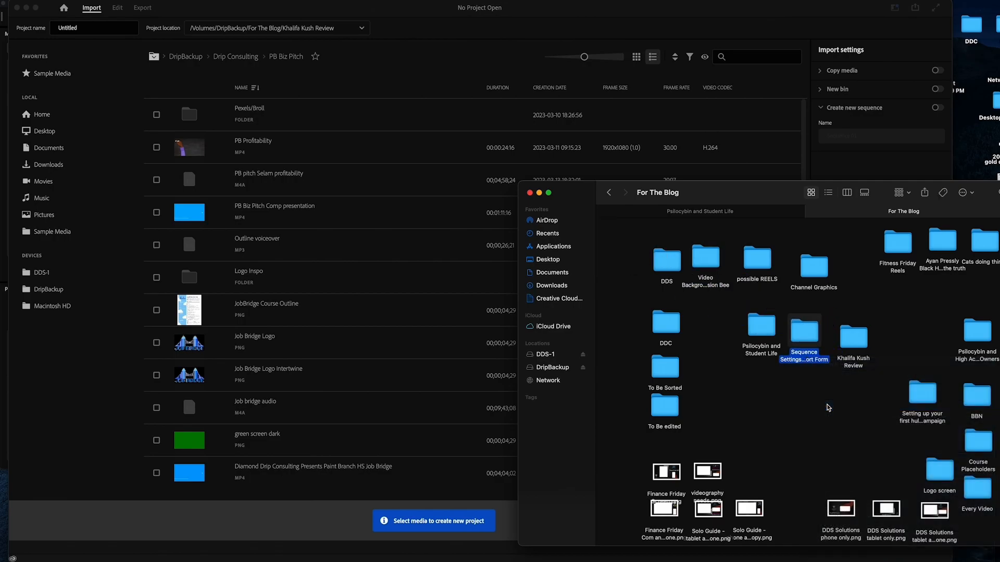
left_click(828, 407)
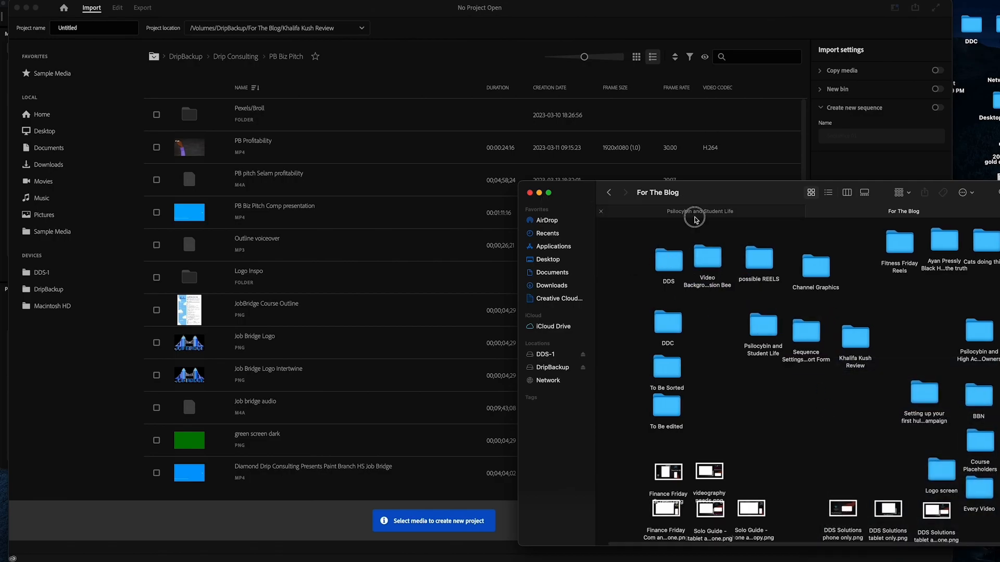
Return to Premiere Pro and name the new project Sequence Settings Long Form vs Short Form using the copied folder name
left_click(698, 213)
left_click(515, 163)
double_click(100, 28)
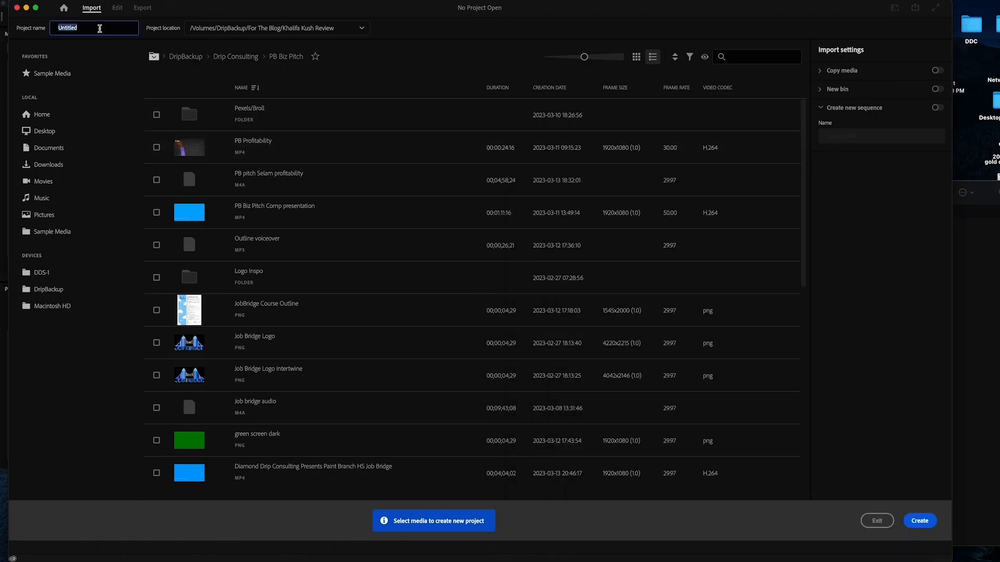
key("super+v")
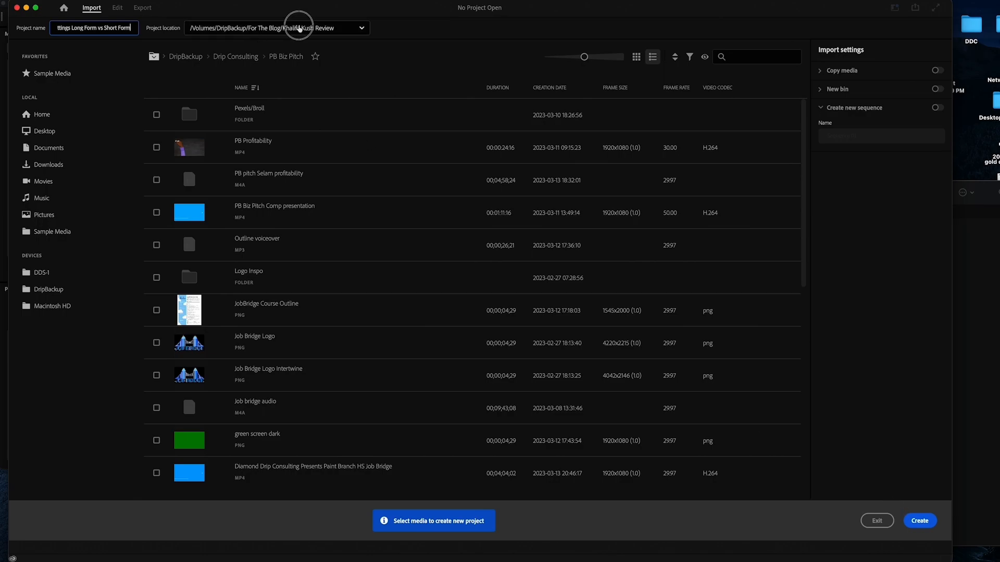
Set the project location to the Sequence Settings Long Form vs Short Form folder and create the project
left_click(361, 28)
left_click(240, 184)
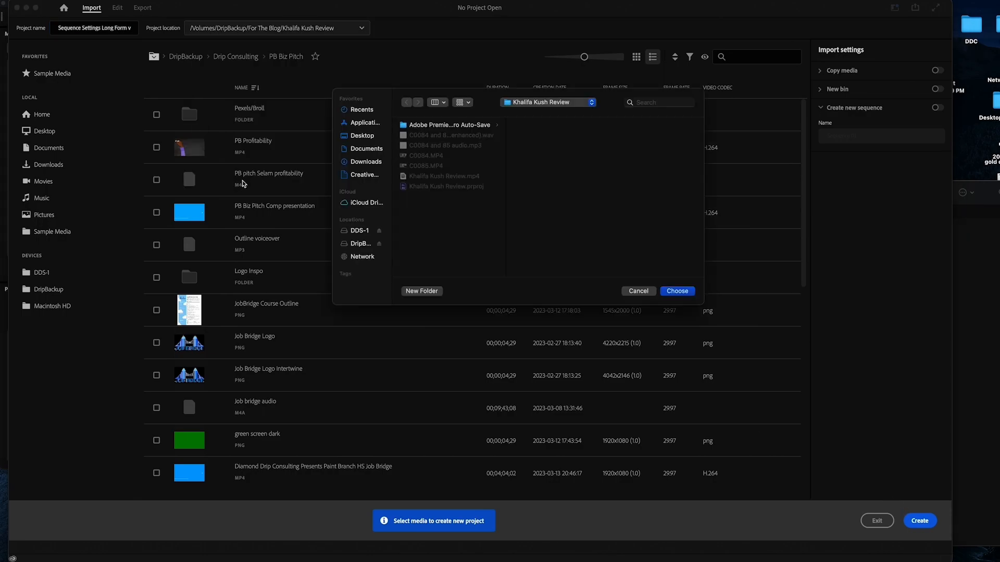
left_click(539, 102)
left_click(548, 165)
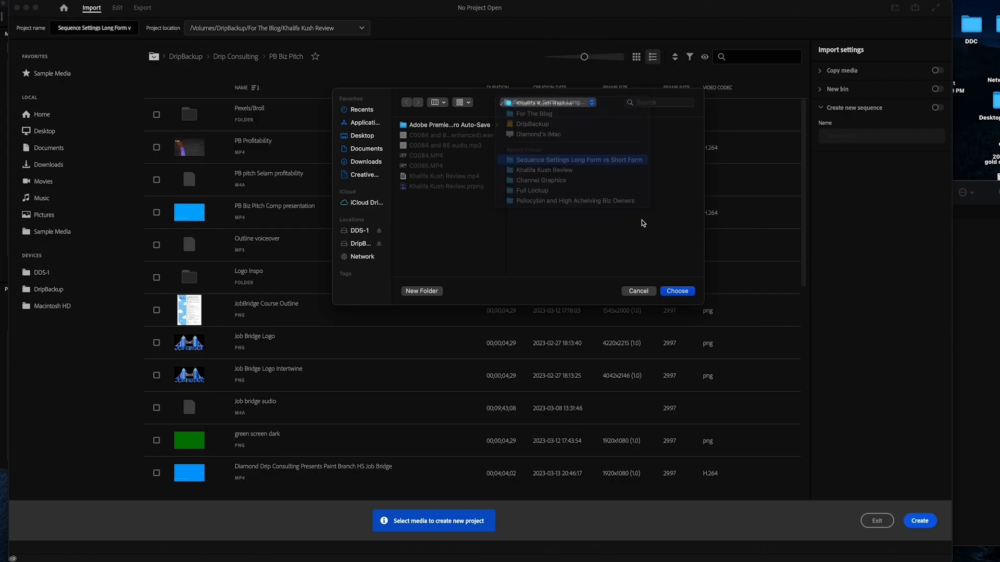
left_click(682, 291)
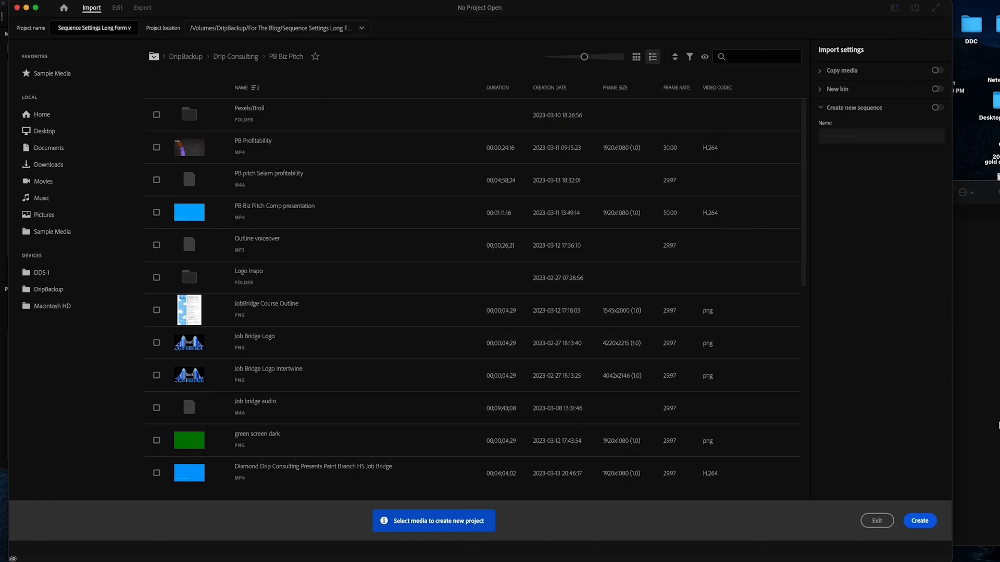
left_click(934, 518)
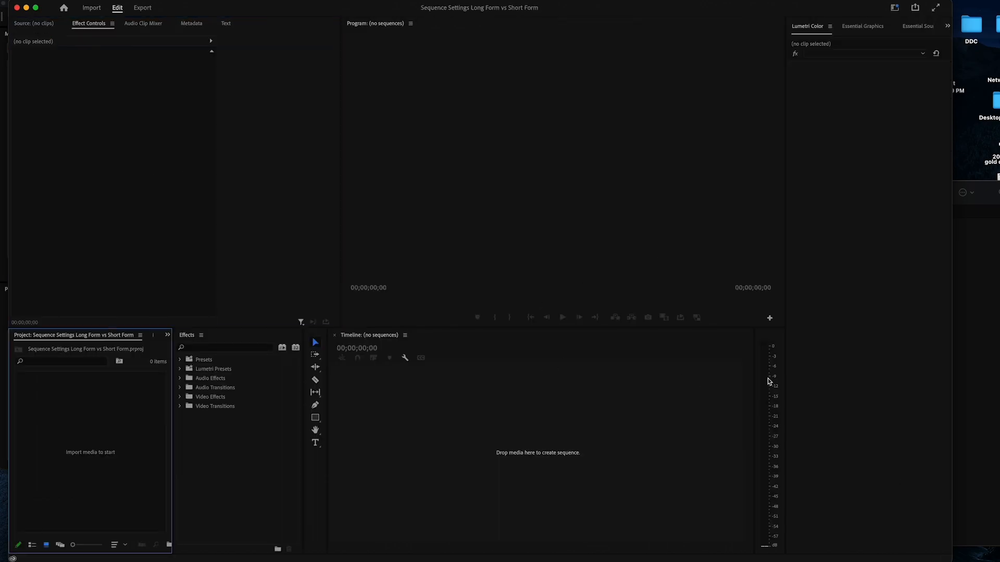
Switch to Finder and check the dimensions in the file information of Psilocybin and Student Life.MP4
left_click(975, 315)
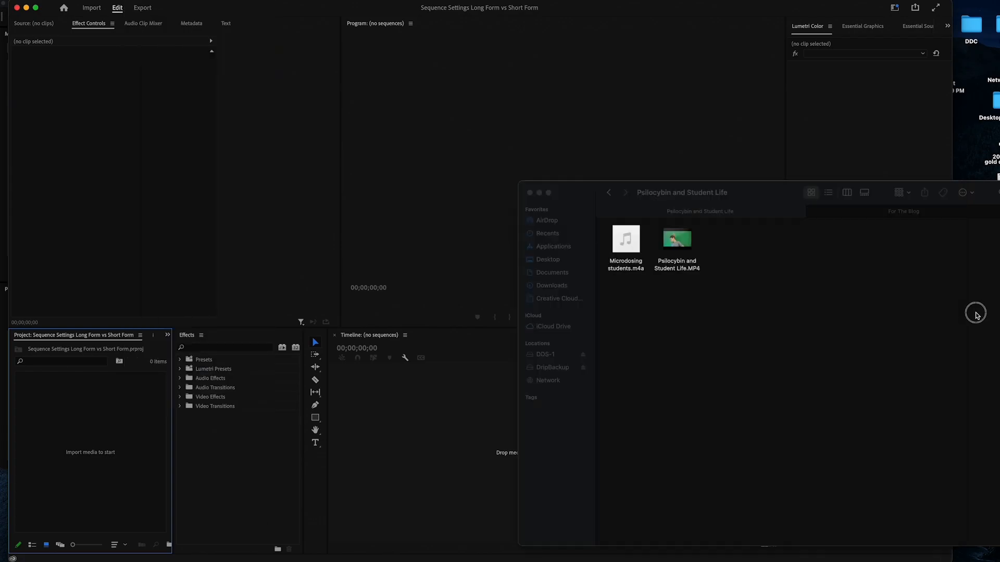
left_click(675, 265)
right_click(675, 265)
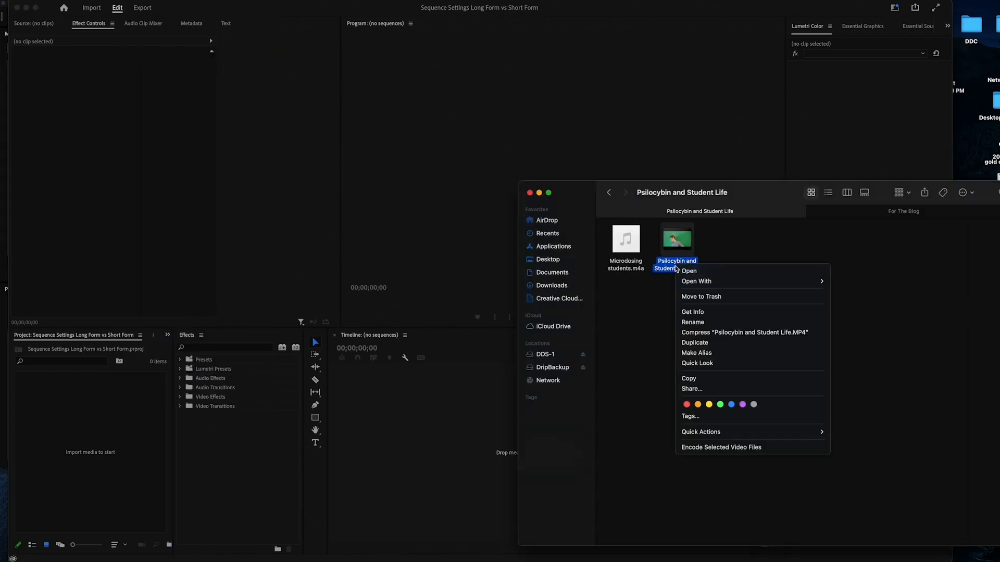
left_click(698, 313)
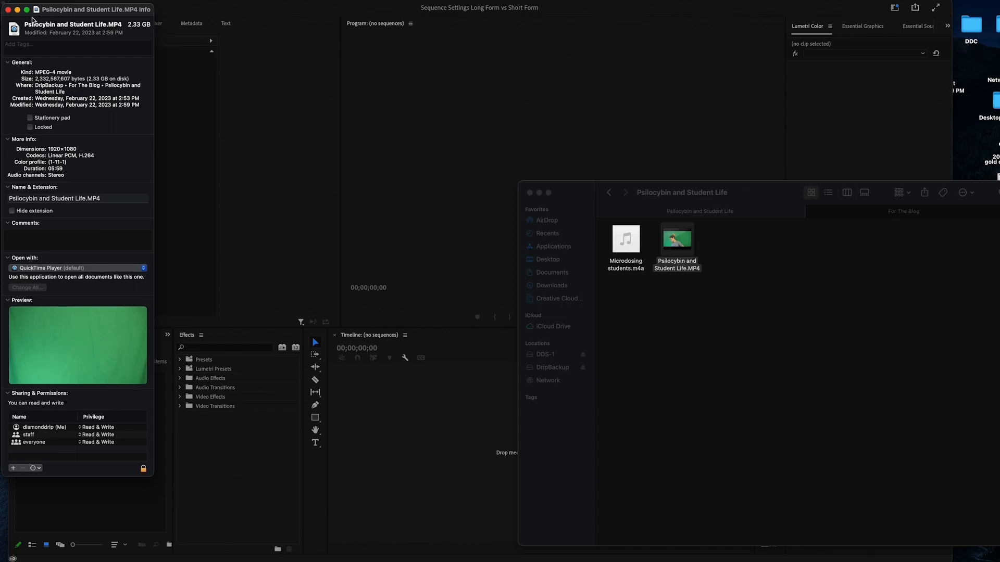
left_click(8, 9)
left_click(678, 267)
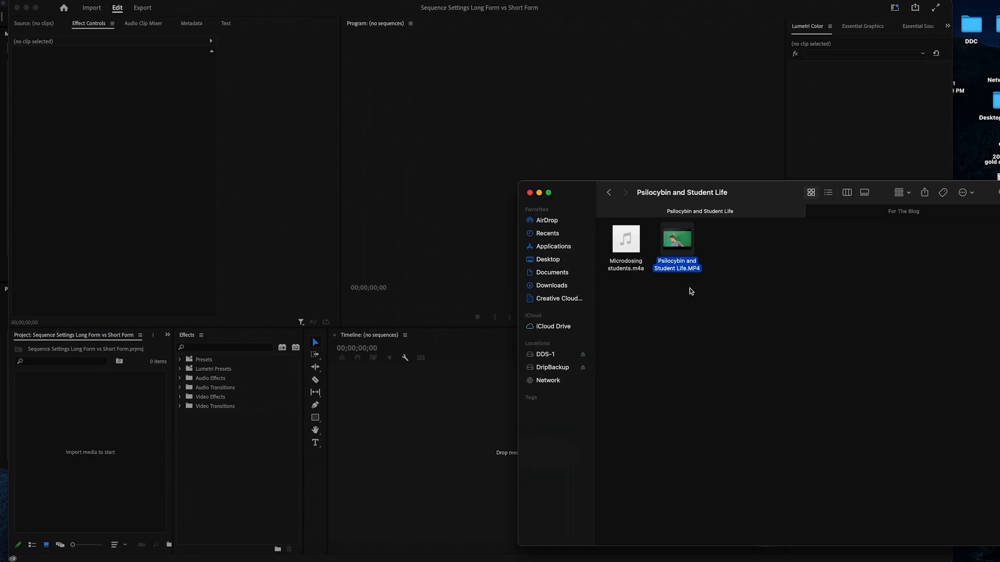
left_click(722, 288)
left_click(689, 244)
right_click(677, 266)
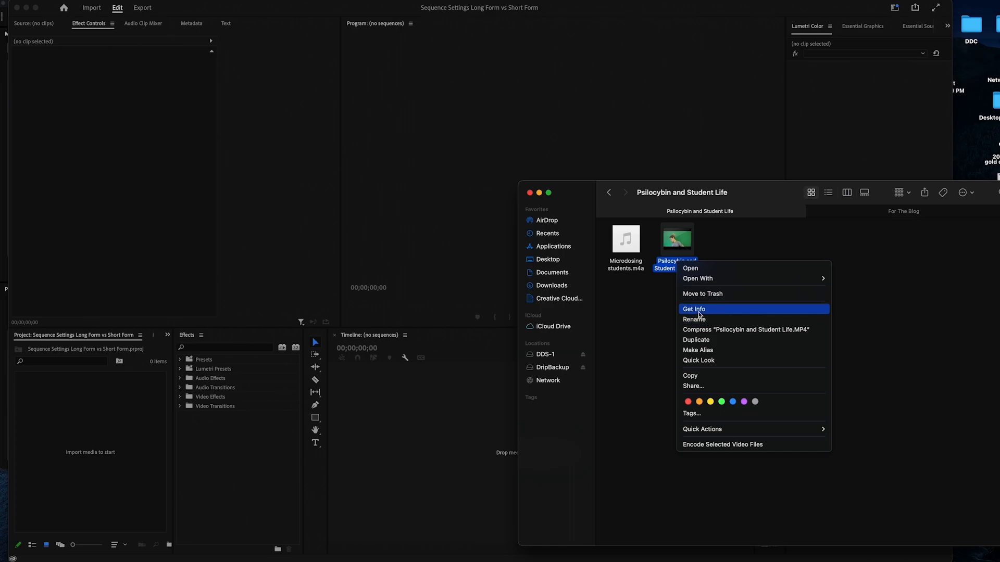
left_click(699, 310)
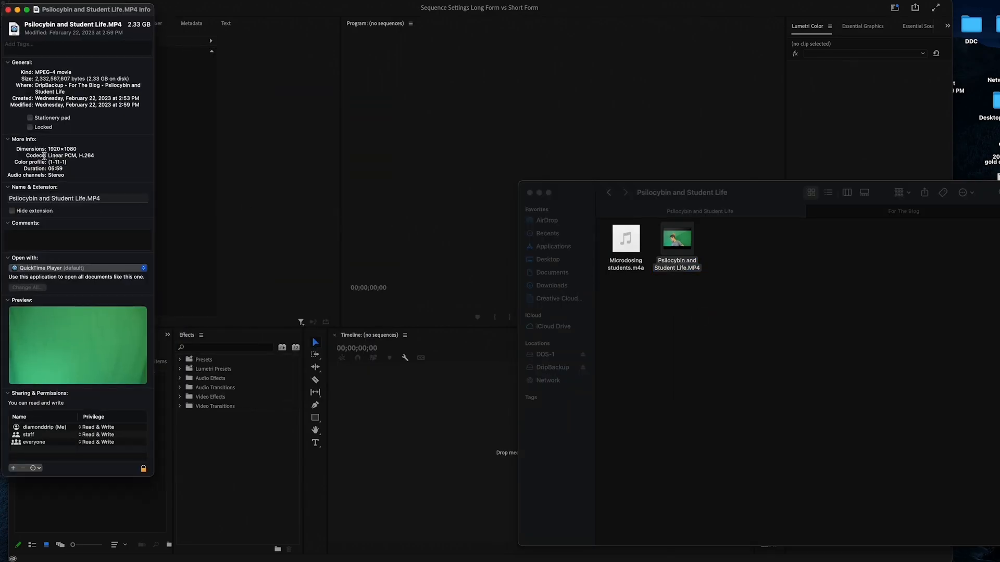
left_click_drag(49, 149, 77, 150)
left_click(7, 10)
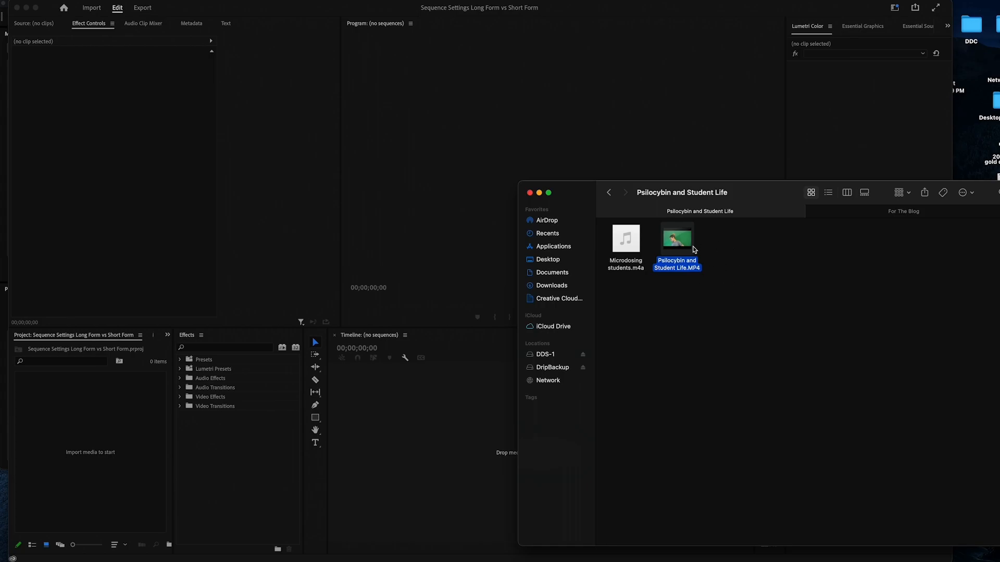
Import Microdosing students.m4a and Psilocybin and Student Life.MP4 from Finder into the Premiere Pro project
left_click_drag(695, 287, 64, 445)
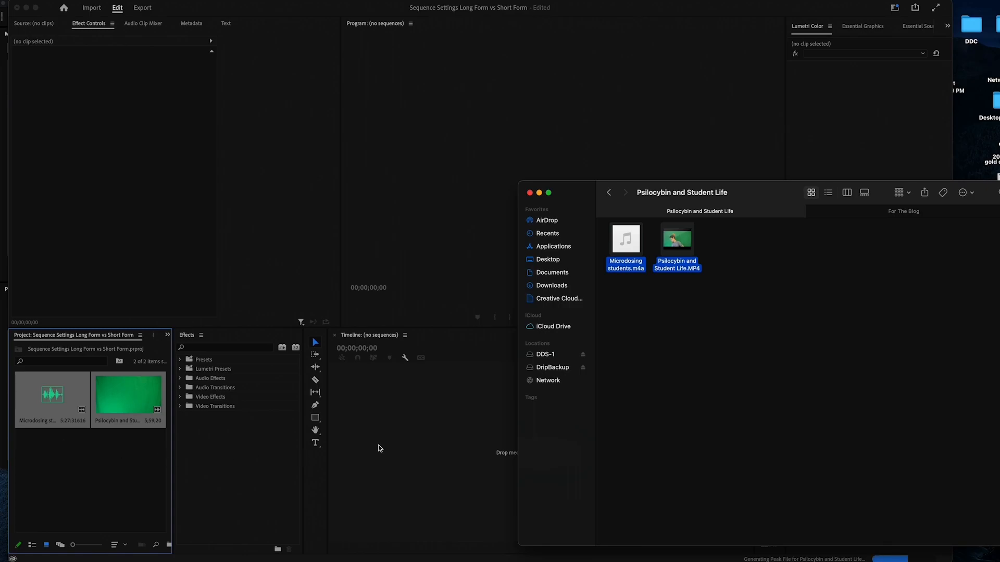
left_click(389, 446)
left_click(110, 466)
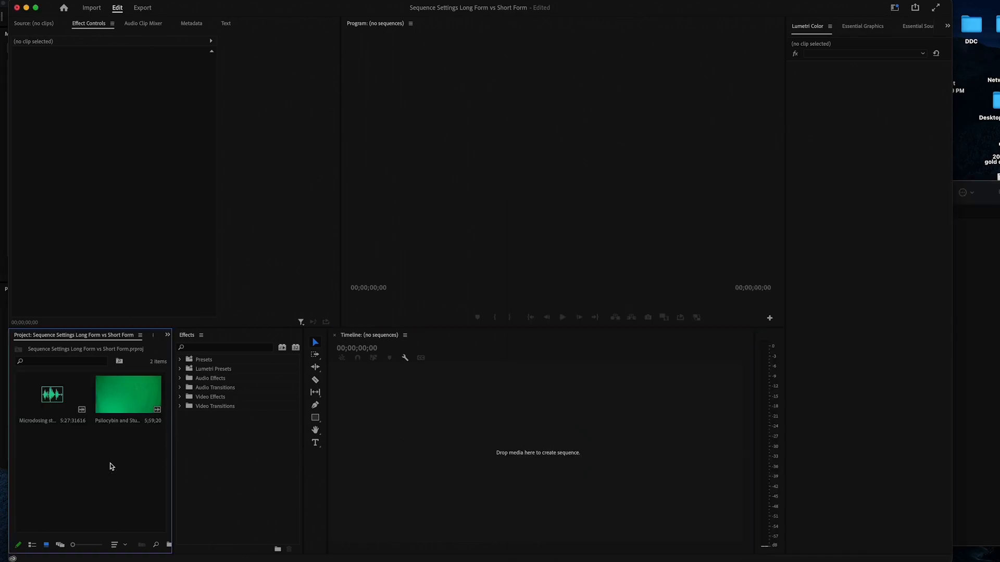
Create a sequence from the Psilocybin and Student Life clip and ripple-trim its start to remove the empty green-screen footage
left_click_drag(118, 403, 430, 447)
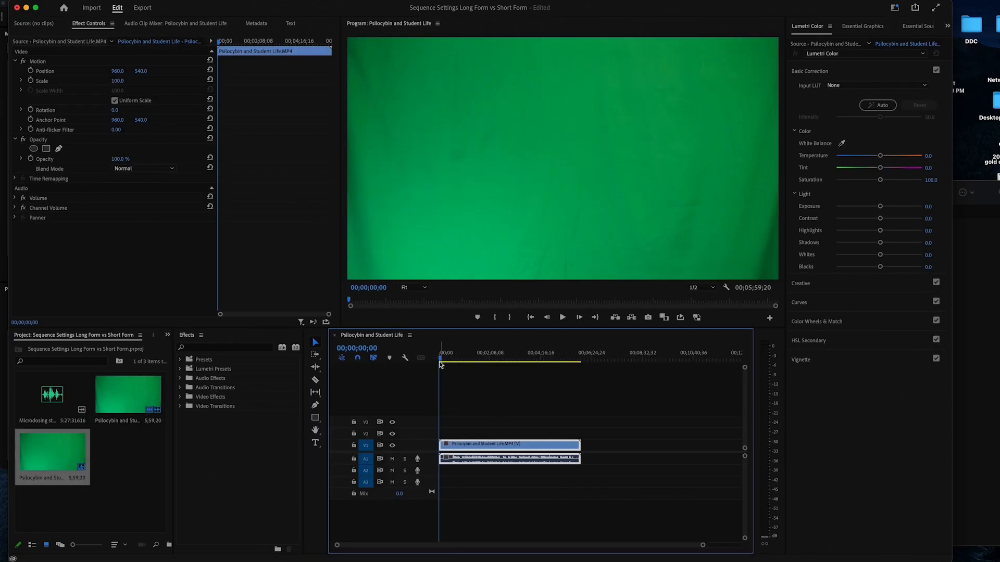
left_click_drag(440, 358, 453, 363)
key("q")
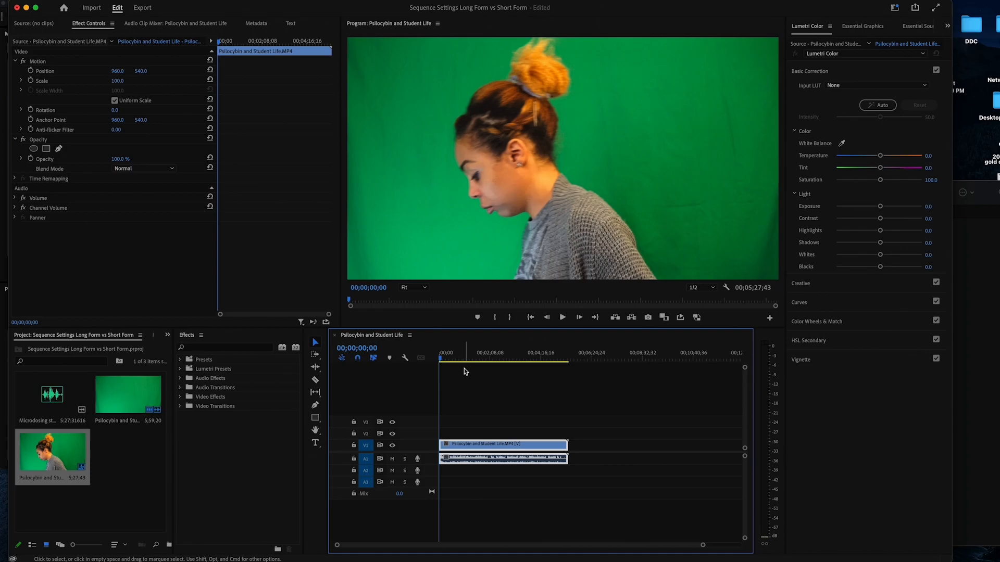
key("backslash")
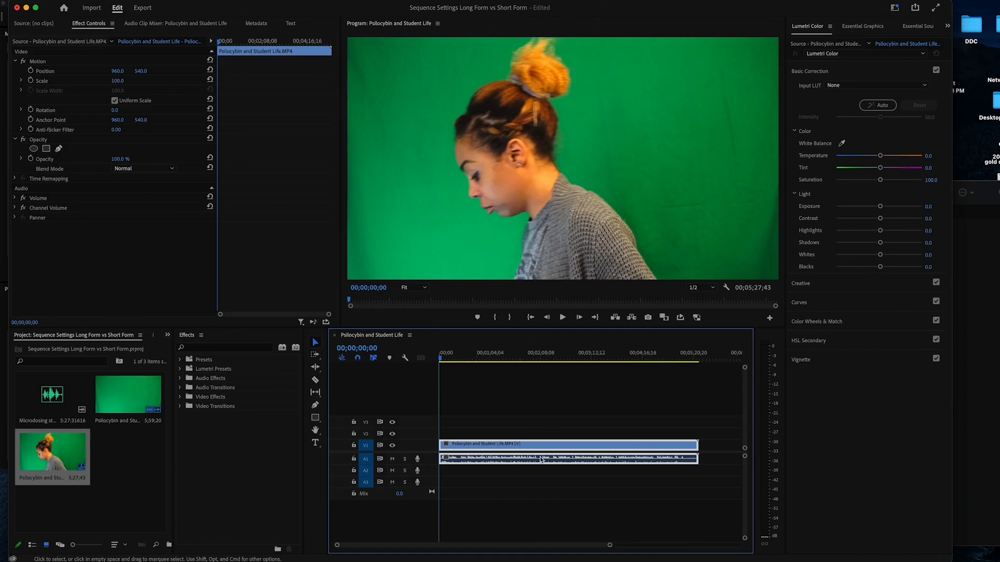
key("minus")
Switch to Finder and show the For The Blog folder
left_click(961, 427)
left_click(897, 214)
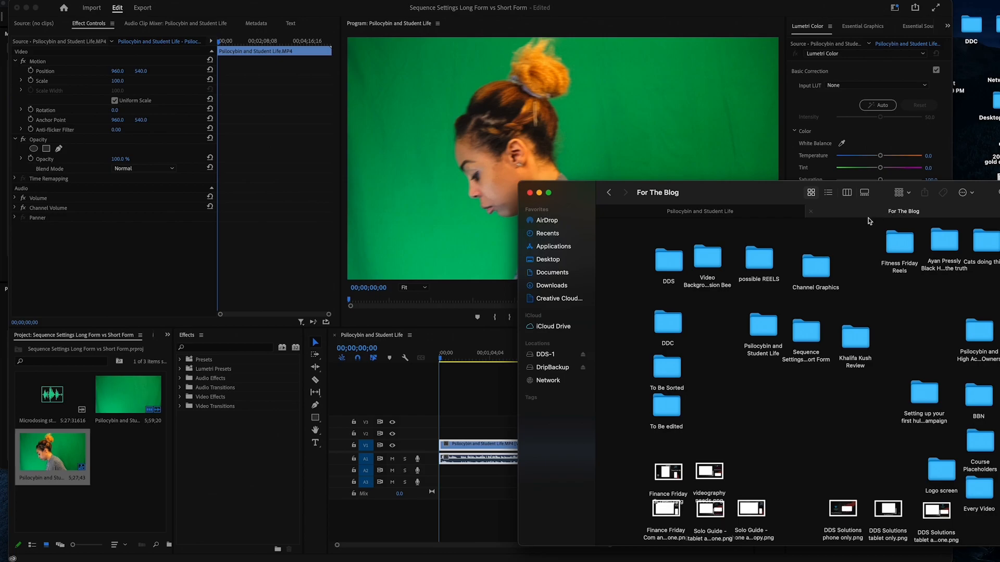
left_click(765, 215)
right_click(552, 368)
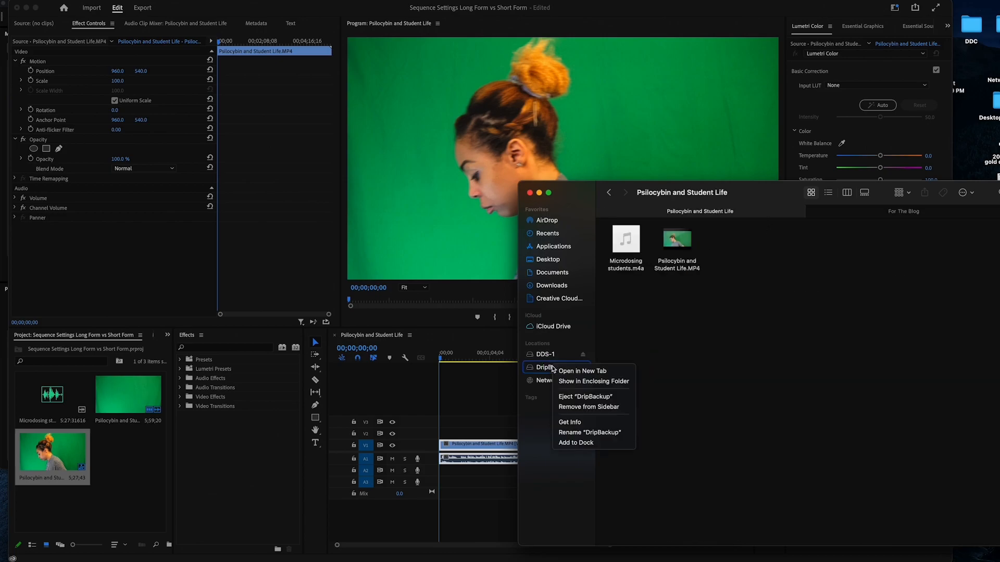
left_click(575, 371)
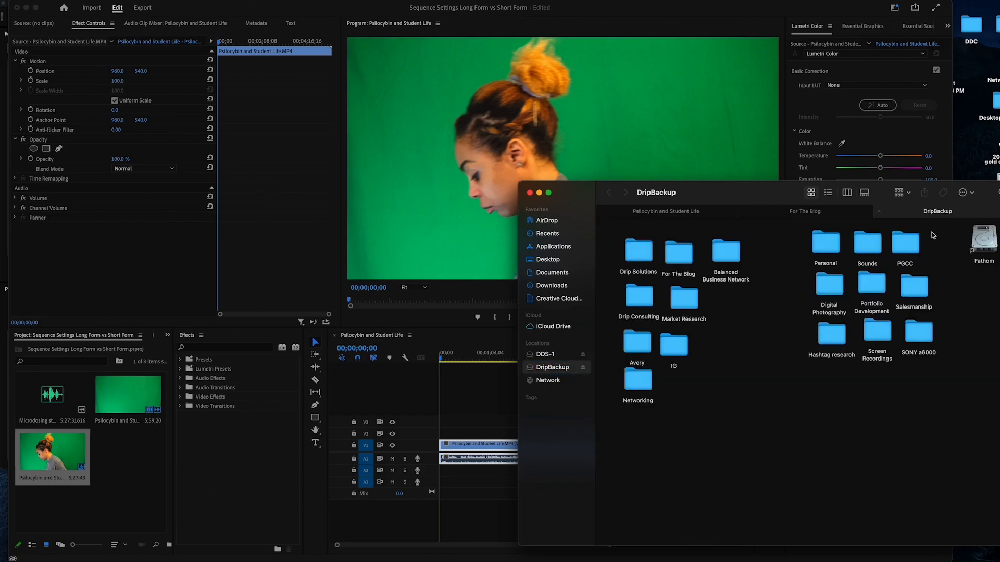
double_click(679, 253)
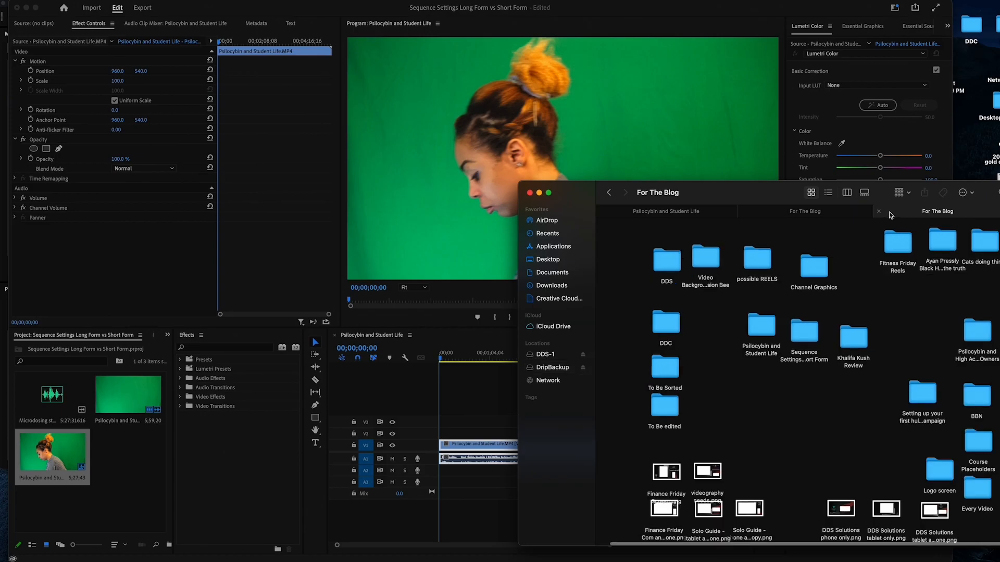
left_click(879, 212)
Import Mushroom Flower 1.png from the Video Backgrounds Diffusion Bee folder into the Premiere Pro project and save the project
double_click(705, 256)
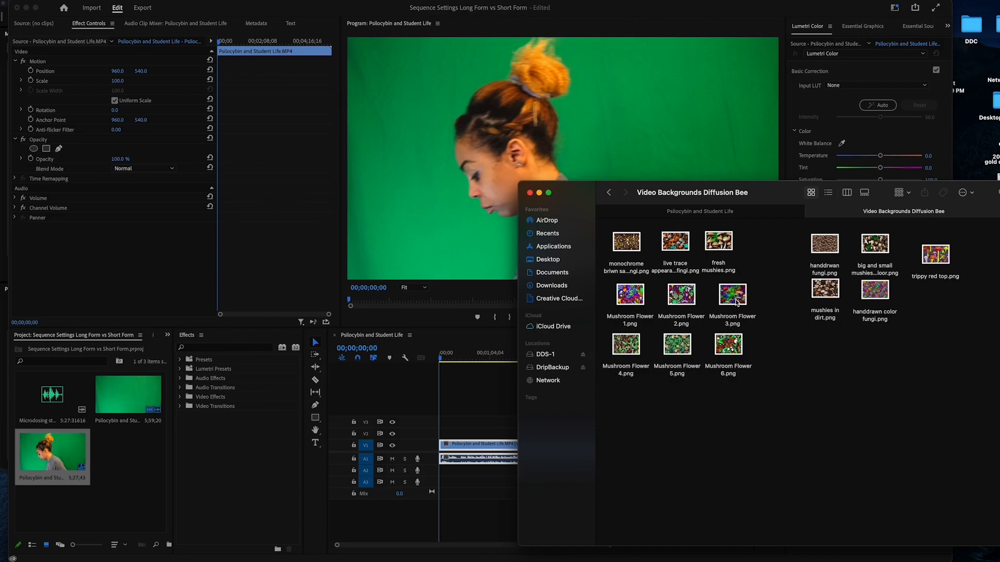
left_click_drag(632, 298, 139, 456)
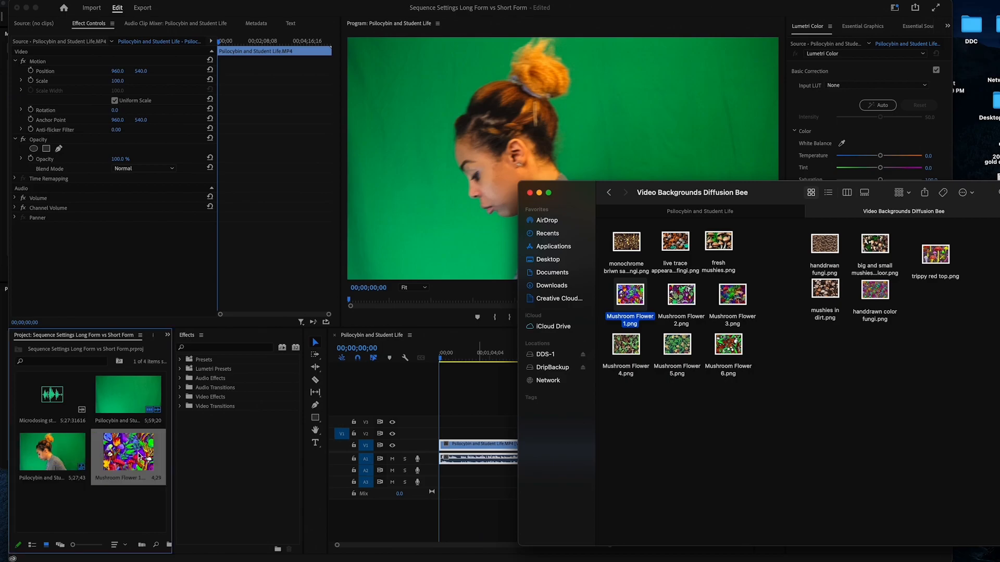
left_click(133, 505)
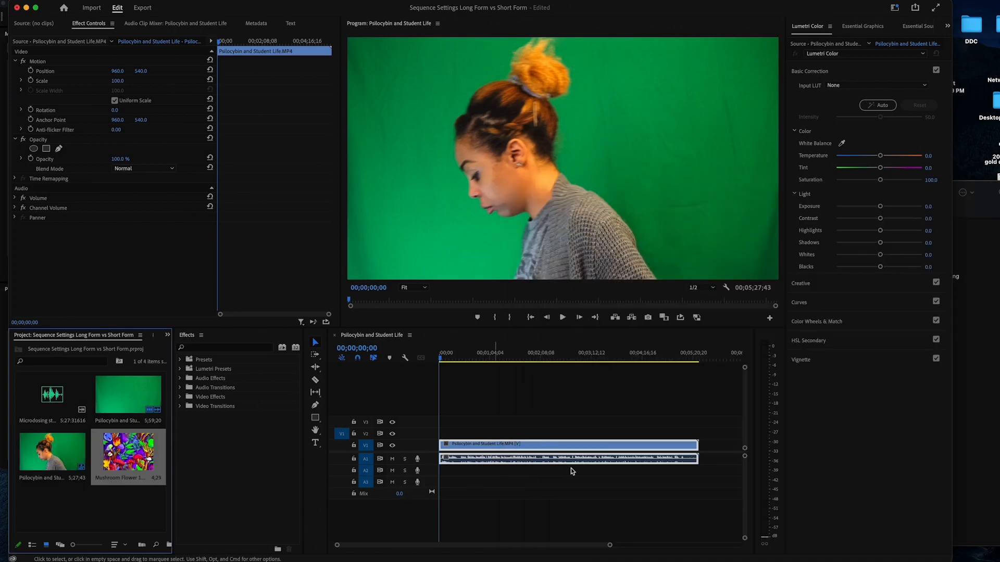
key("super+s")
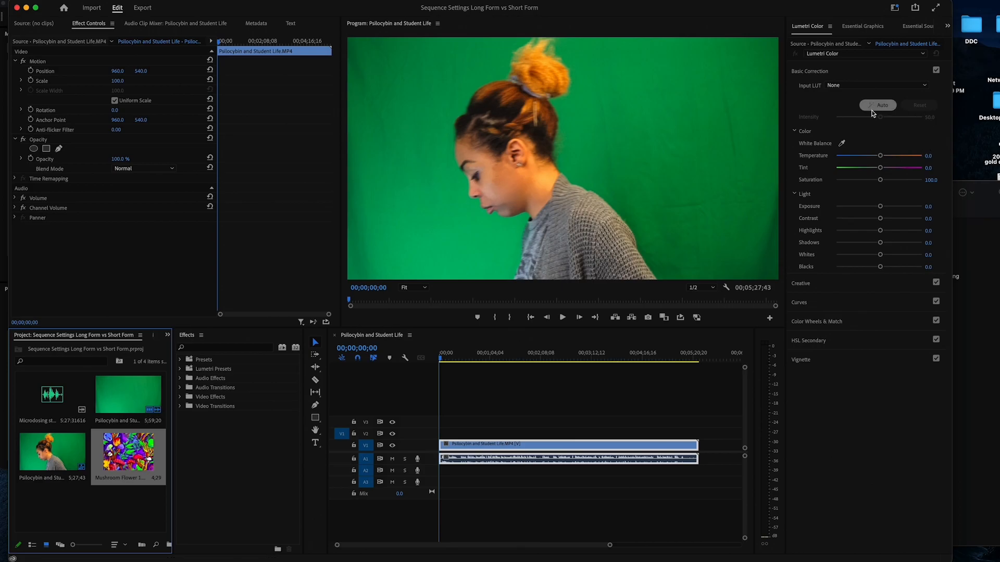
Apply the automatic Lumetri basic correction to the green-screen clip on track V1
left_click(585, 437)
left_click(582, 445)
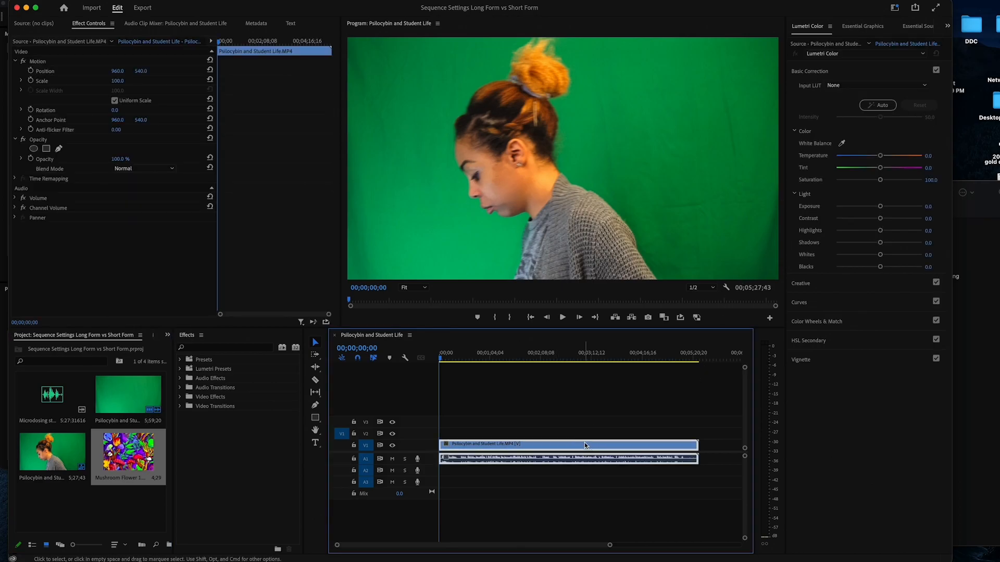
left_click(878, 105)
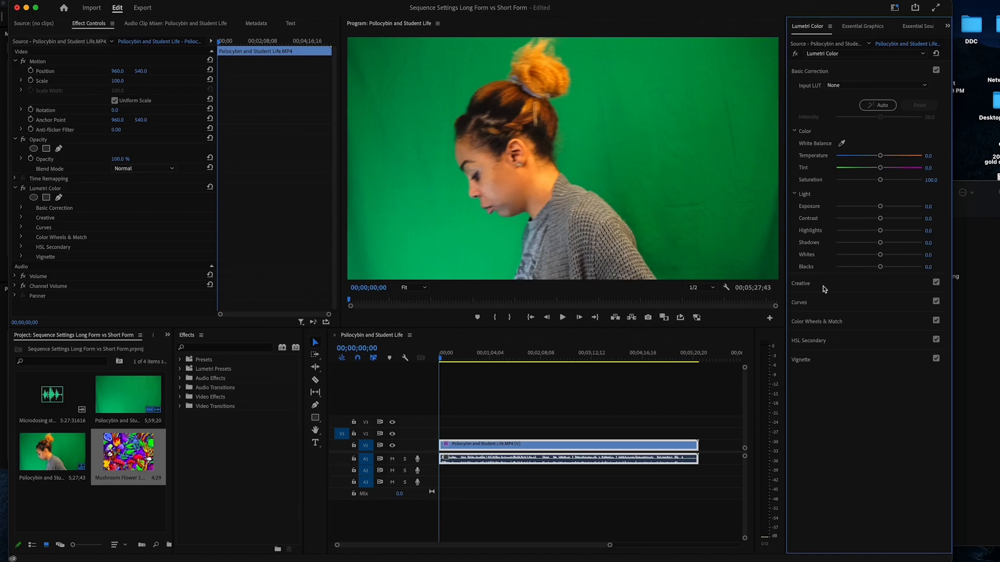
left_click(540, 355)
left_click_drag(540, 356, 344, 383)
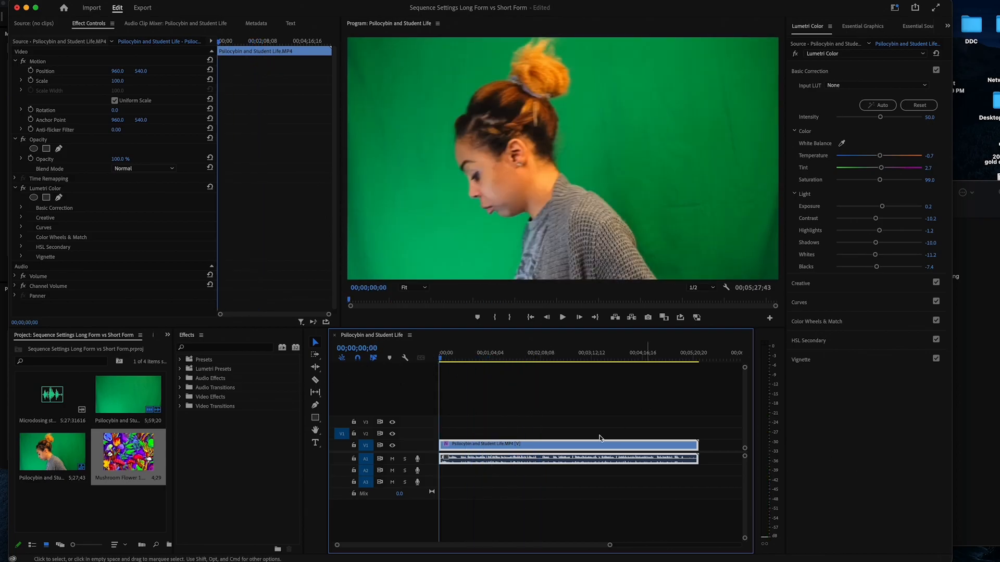
Switch to Chrome, reset the Adobe Podcast speech enhancement page for a new upload, and minimise the browser windows
key("super+Tab")
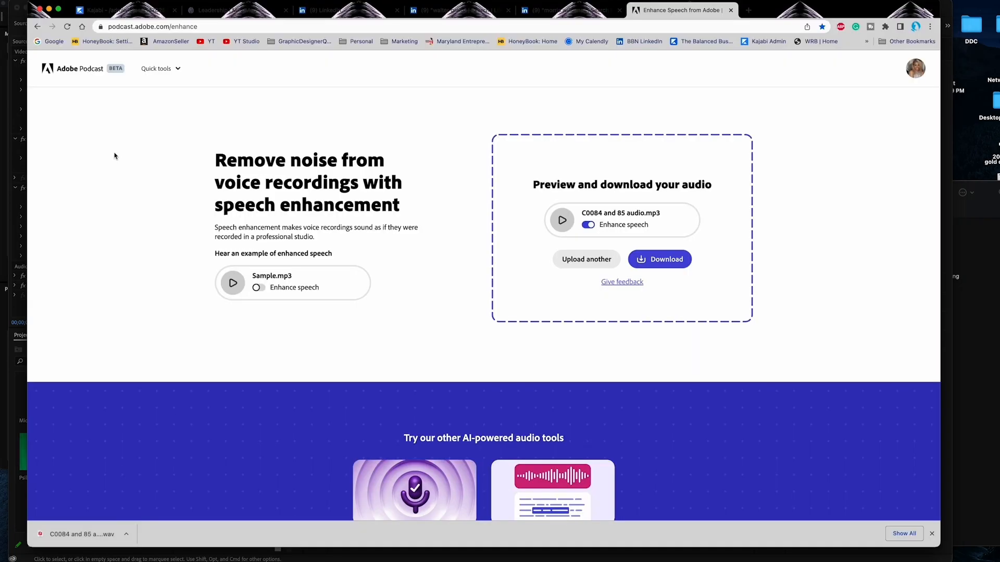
scroll(107, 125, "down", 1)
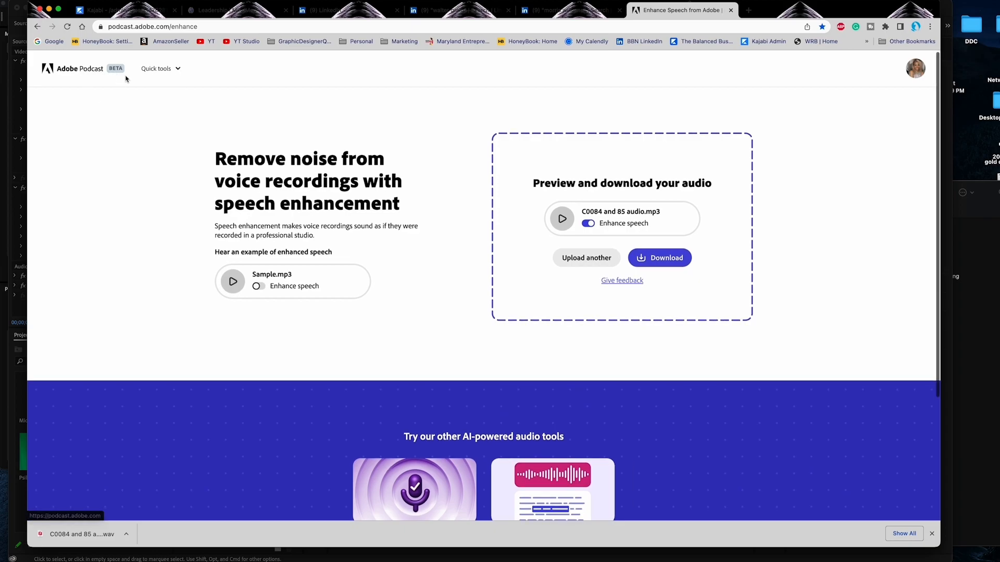
scroll(121, 79, "down", 1)
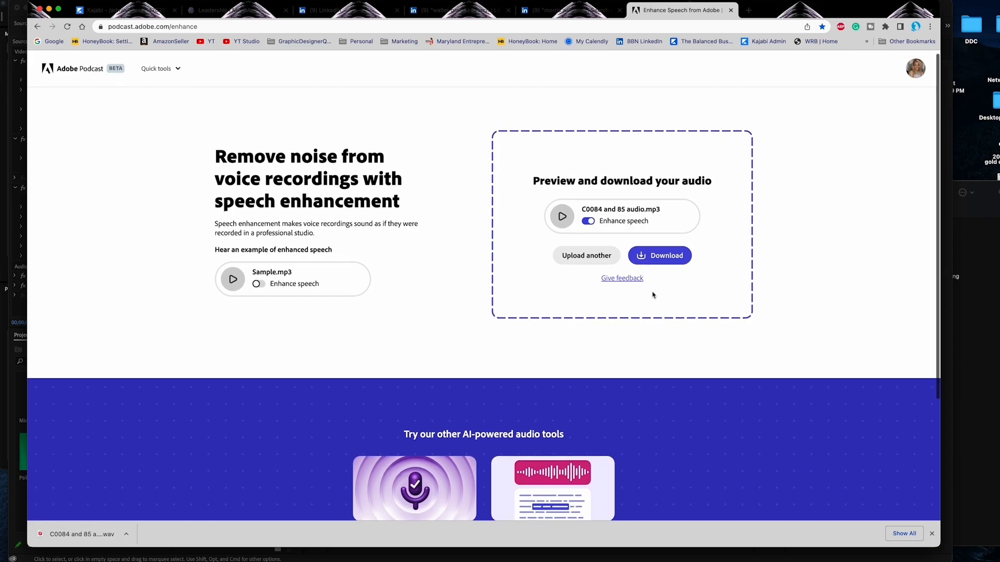
left_click(569, 259)
left_click(682, 370)
left_click(67, 27)
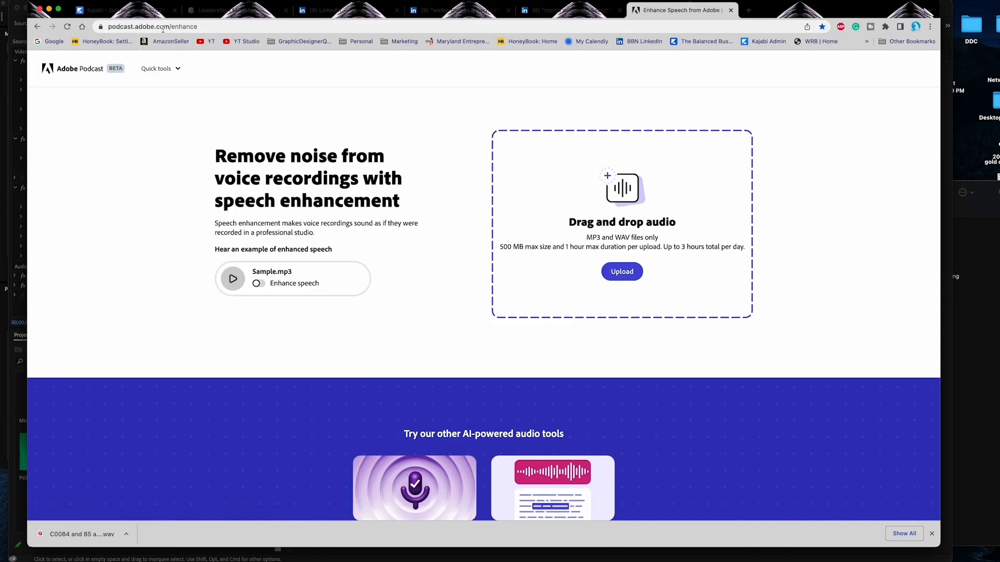
left_click(49, 12)
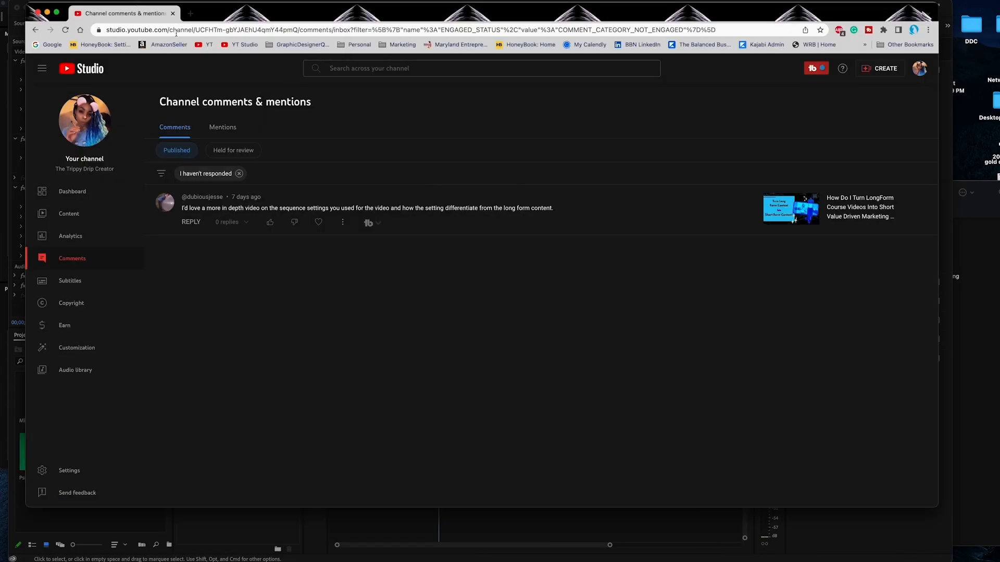
left_click(47, 11)
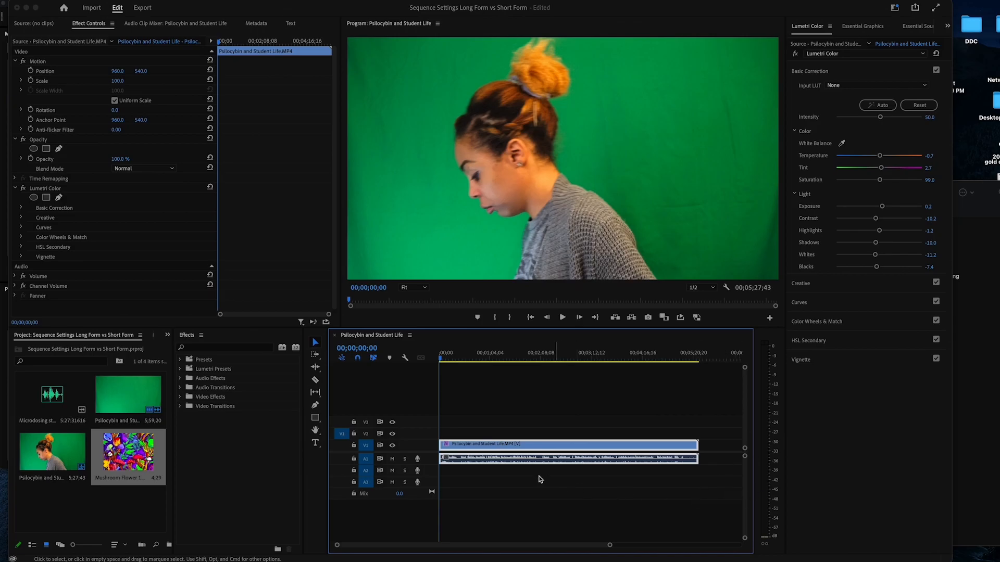
Send the sequence's MP3 export to Media Encoder with the Sequence Settings Long Form vs Short Form folder as its location
left_click(142, 8)
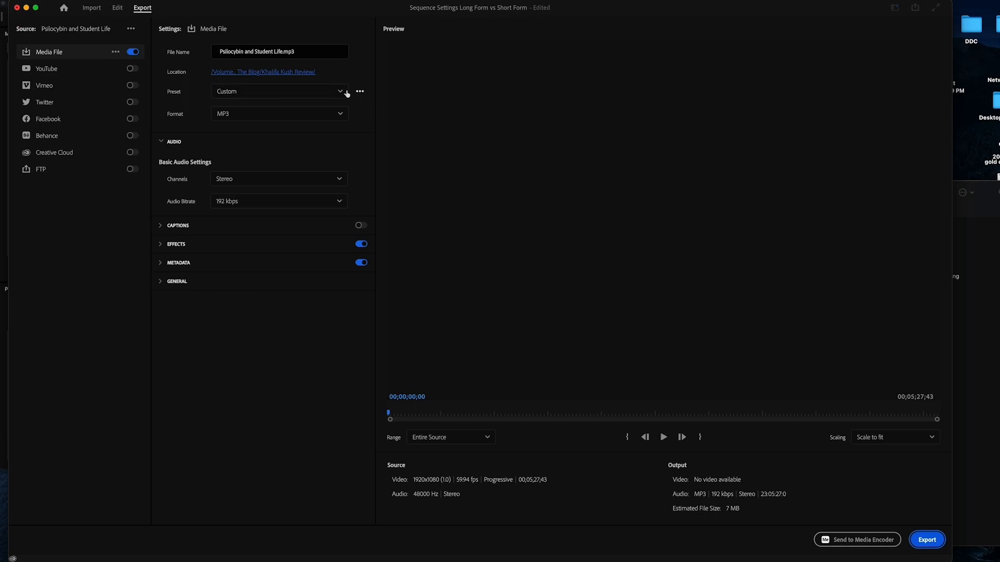
left_click(260, 72)
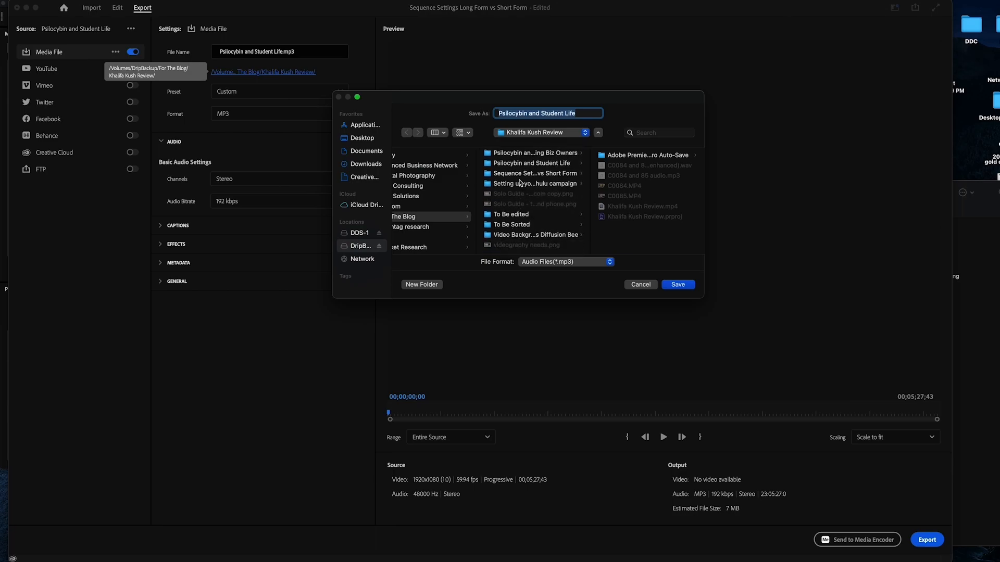
left_click(521, 181)
left_click(521, 174)
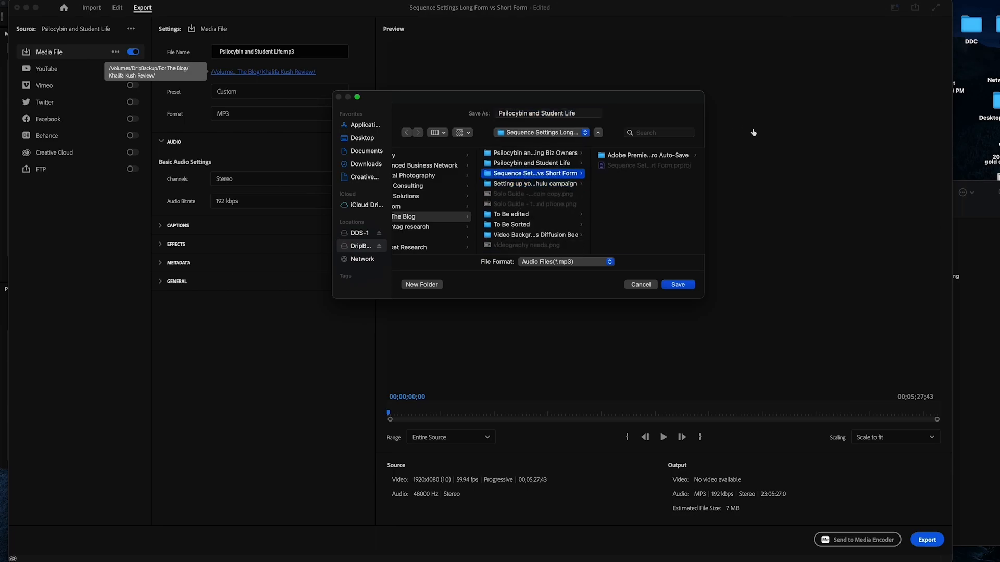
left_click(677, 285)
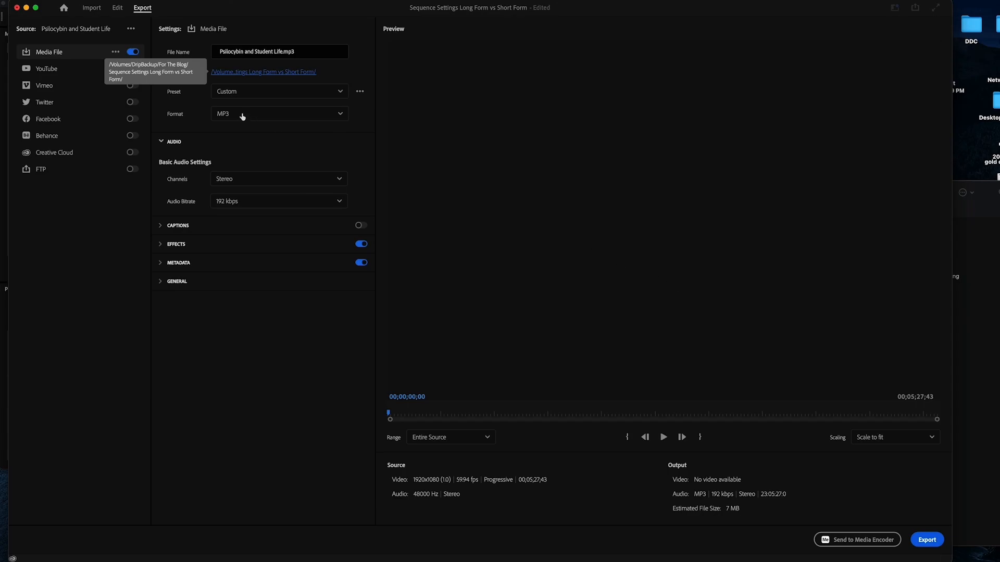
left_click(860, 545)
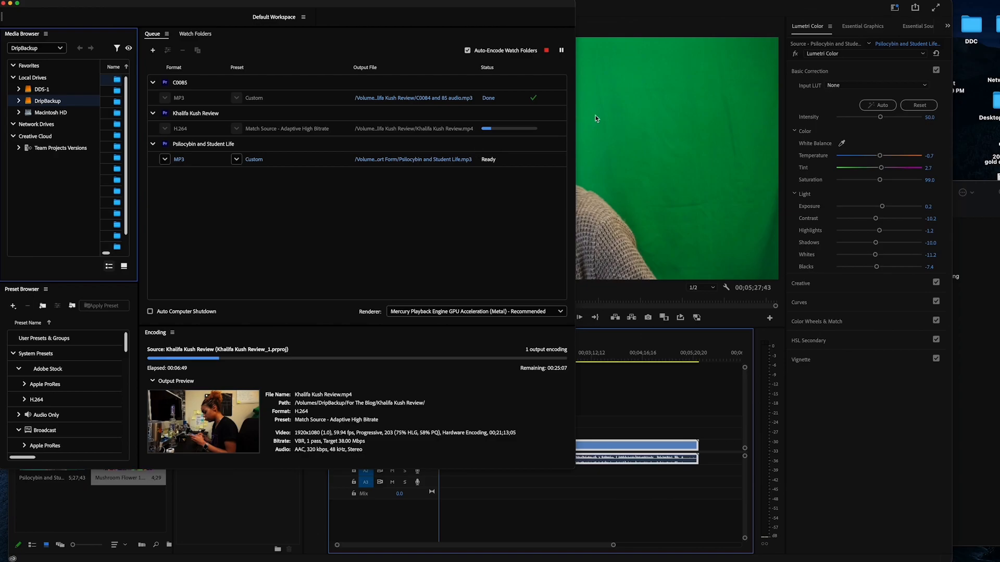
Return to Premiere Pro and examine the long-form sequence's settings, including the available timebases and frame size, without changing them
left_click(662, 163)
left_click(146, 0)
left_click(149, 1)
left_click(149, 1)
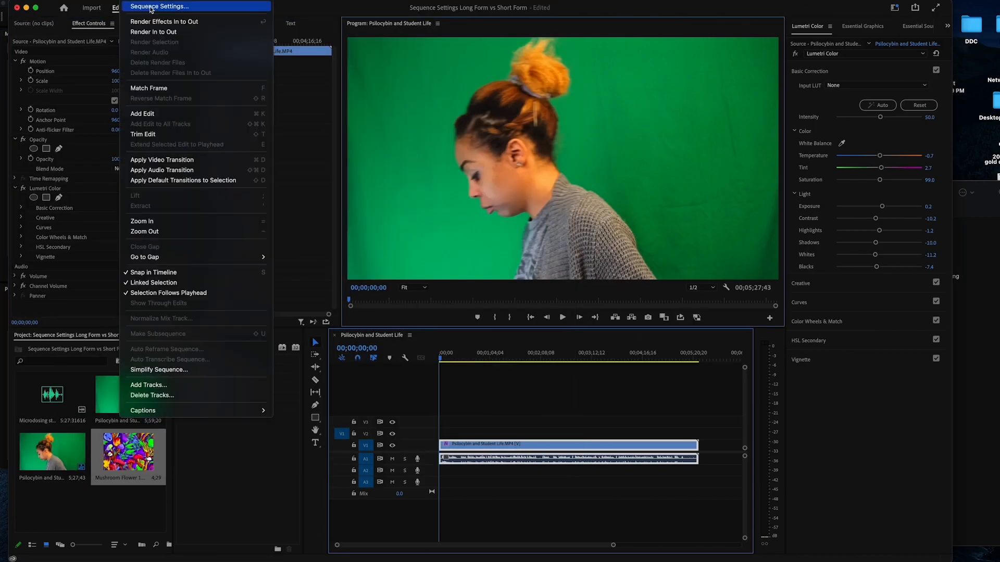
left_click(151, 8)
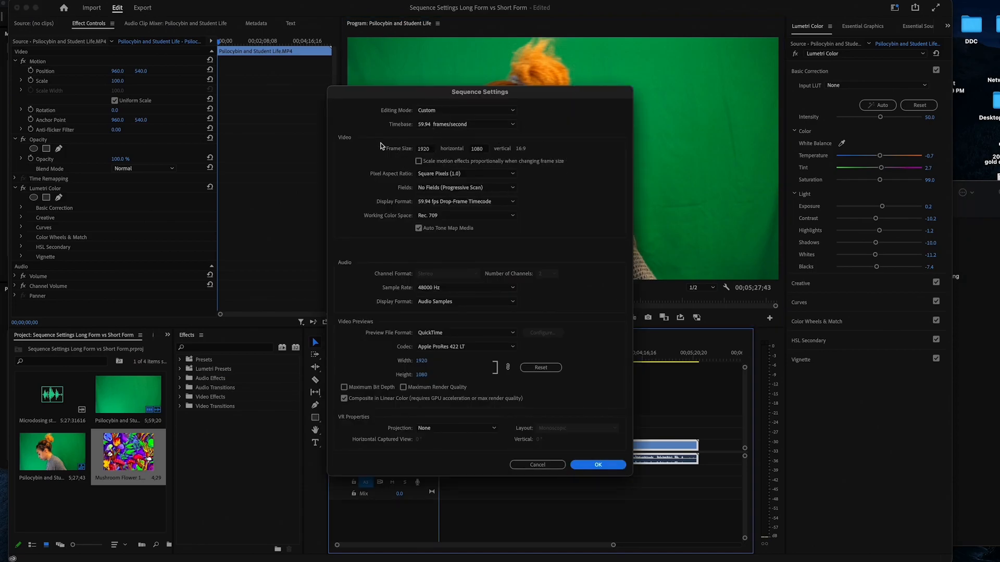
left_click(474, 125)
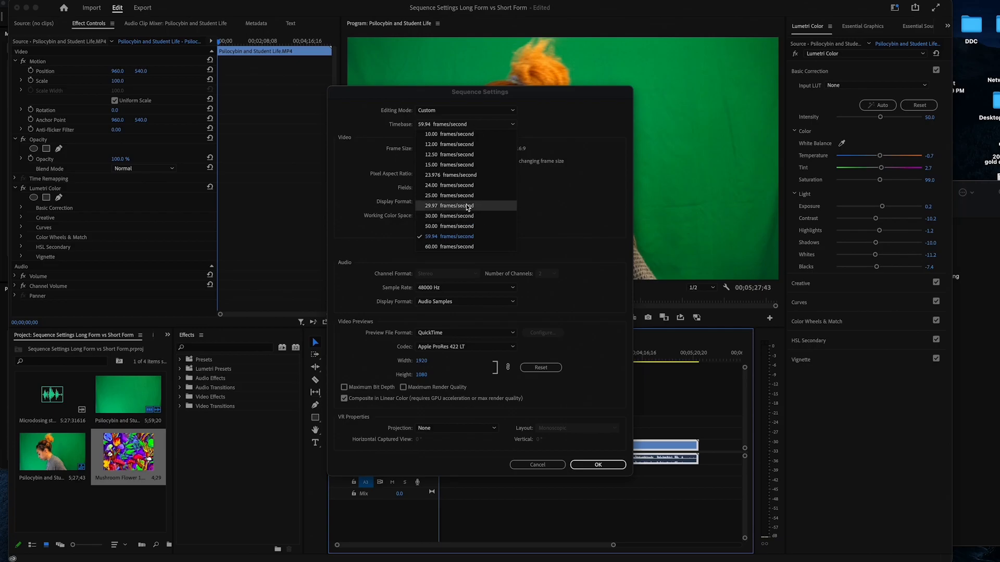
left_click(551, 120)
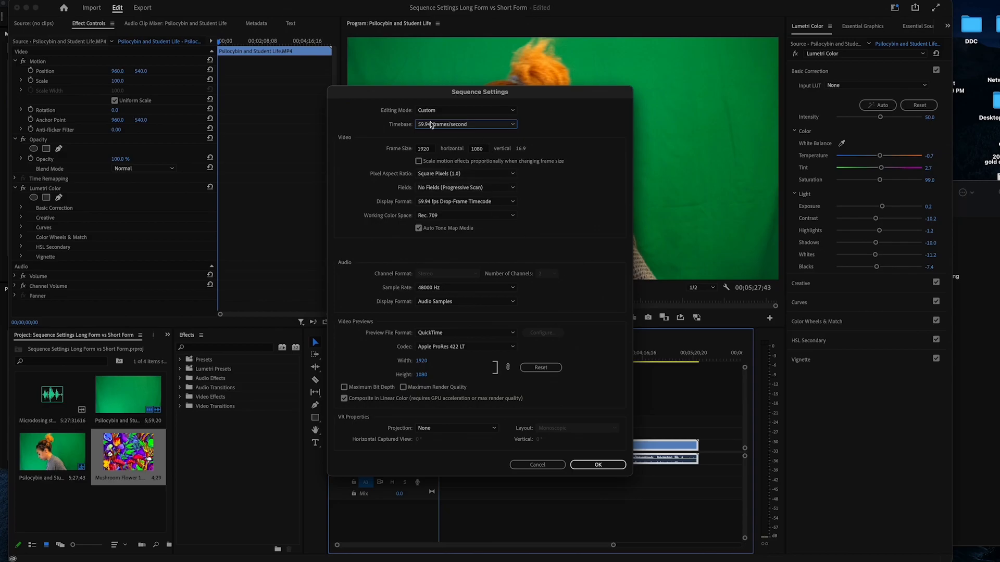
left_click(460, 125)
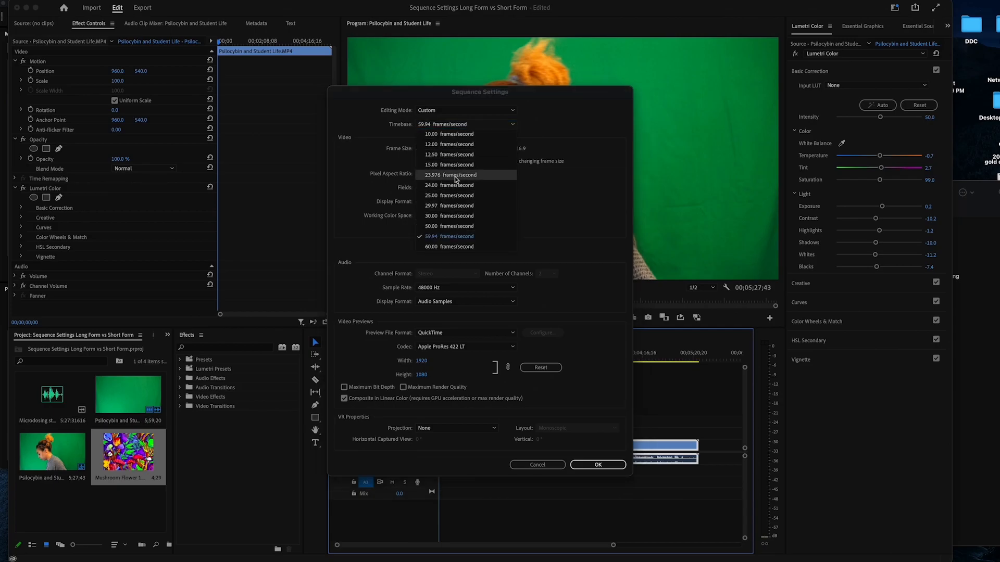
left_click(568, 125)
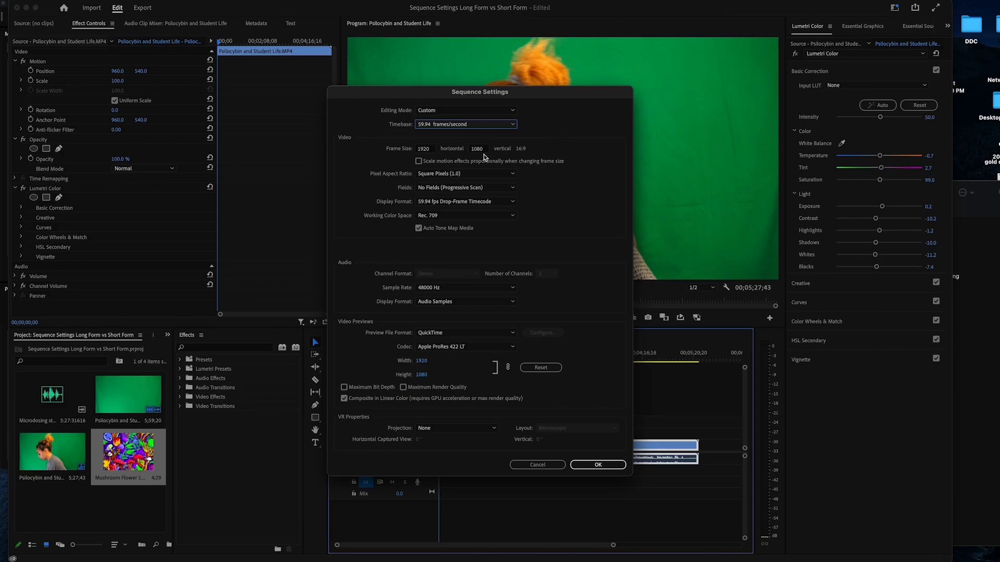
left_click(545, 466)
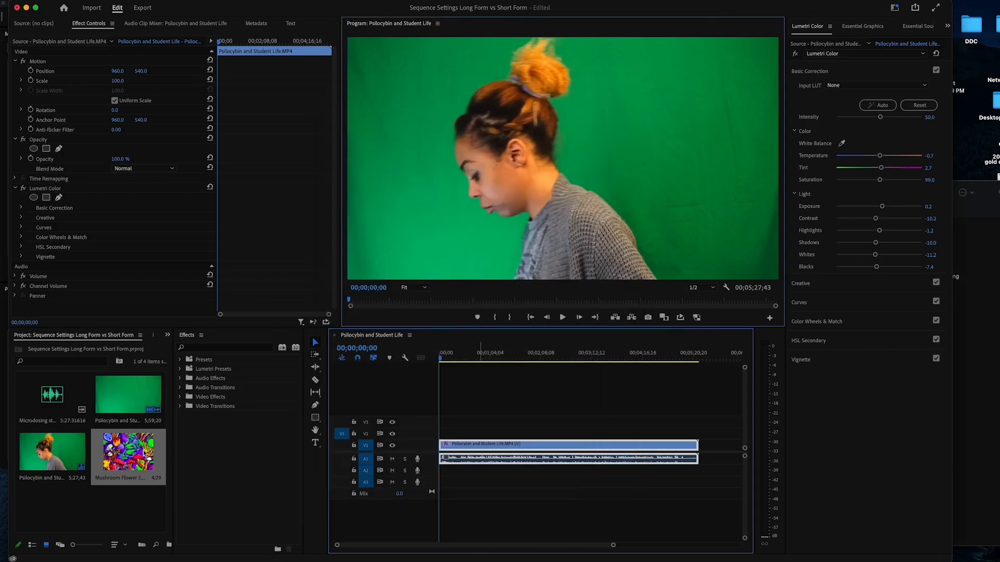
Show the project items in freeform view and open the Psilocybin and Student Life.MP4 clip in the Source Monitor
left_click(25, 426)
right_click(25, 428)
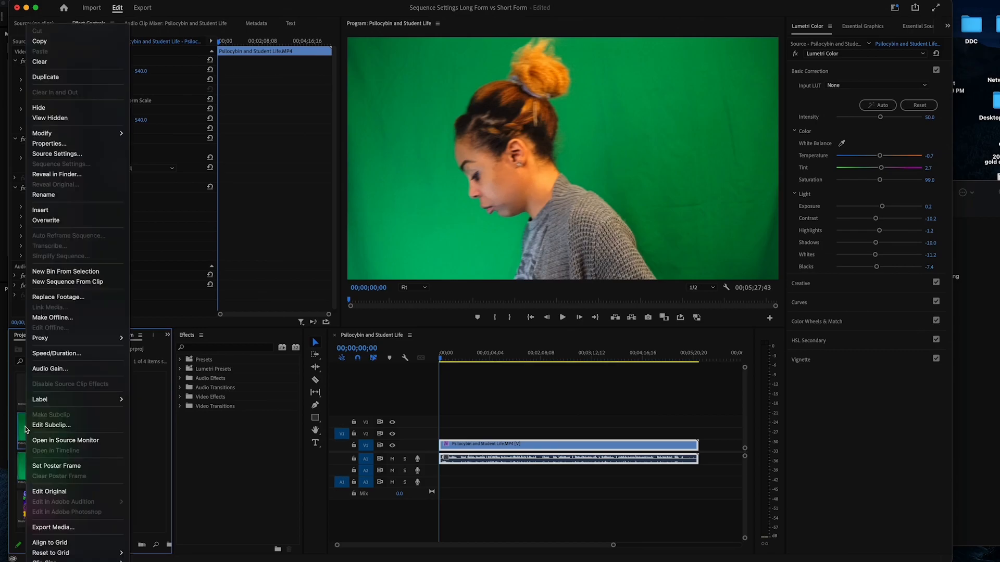
left_click(126, 441)
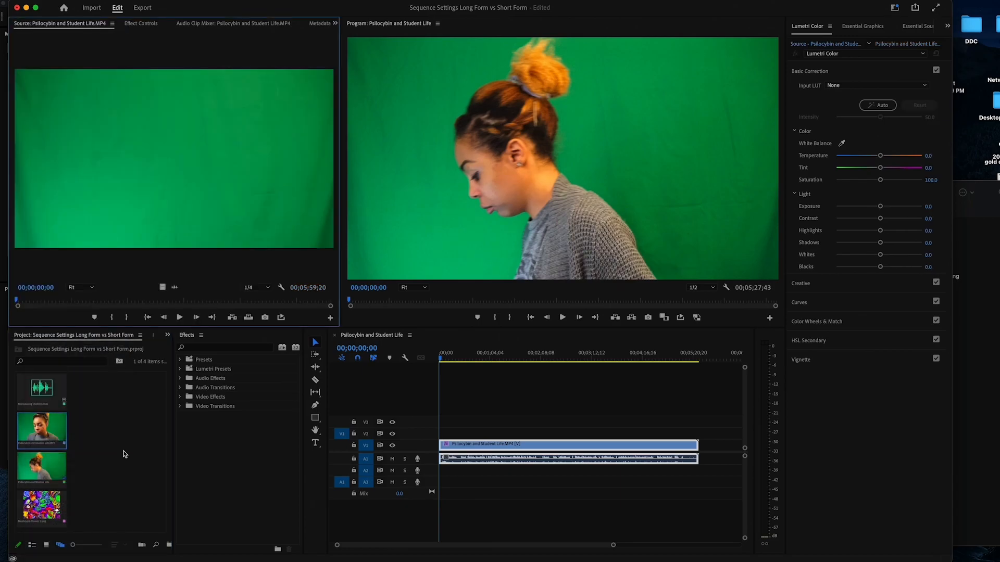
Duplicate the Psilocybin and Student Life sequence and open the copy in the timeline
left_click(51, 473)
left_click(54, 428)
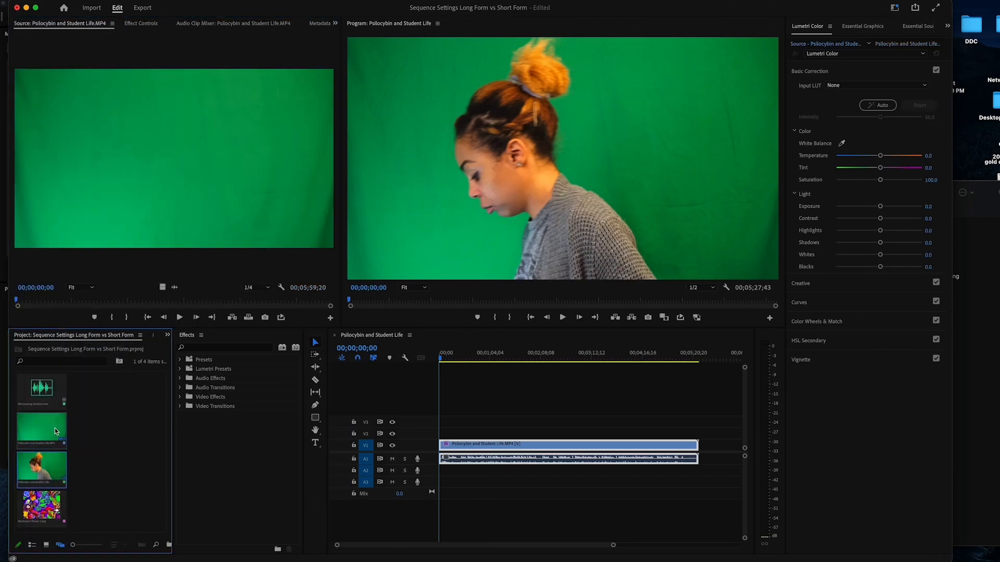
left_click(46, 470)
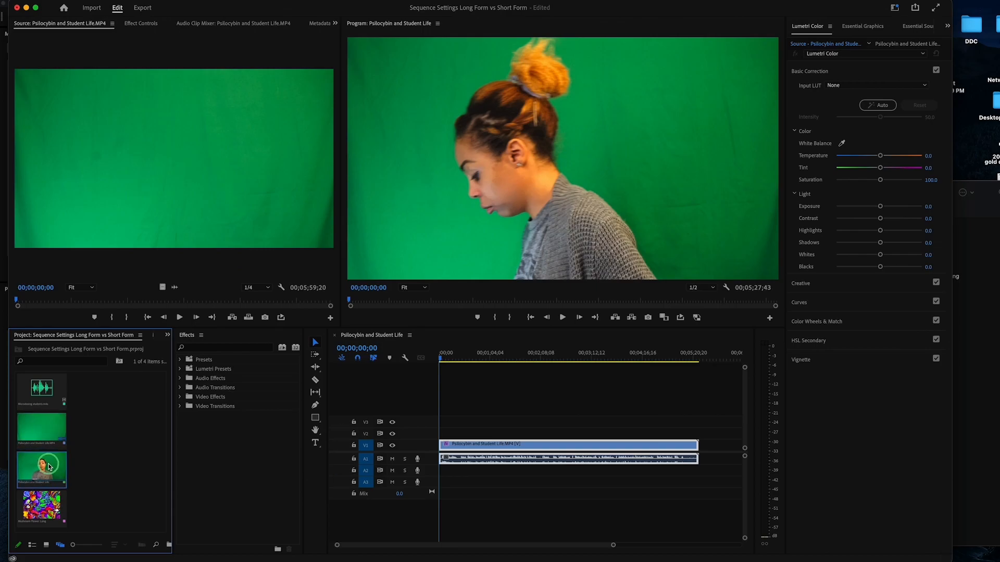
right_click(49, 467)
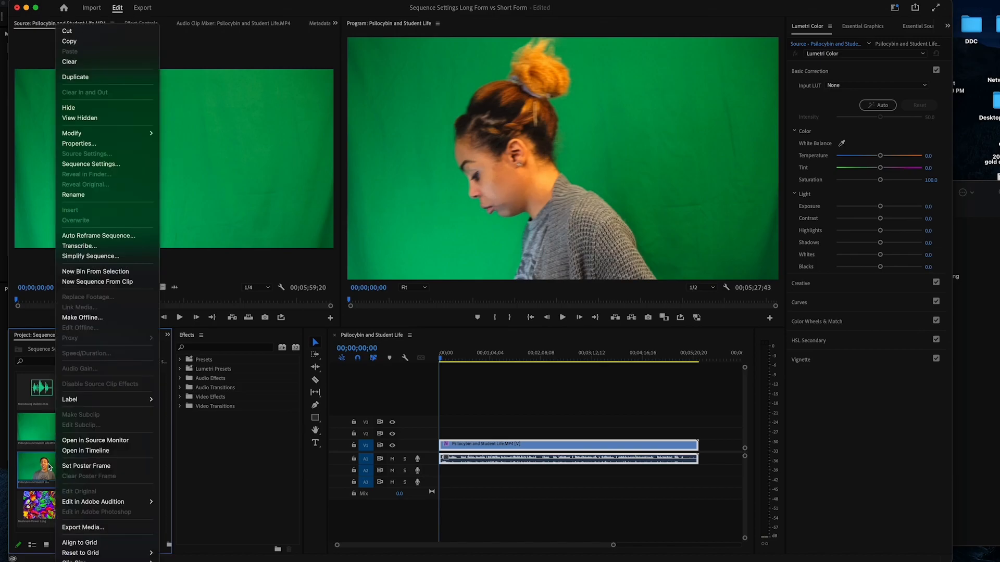
left_click(90, 77)
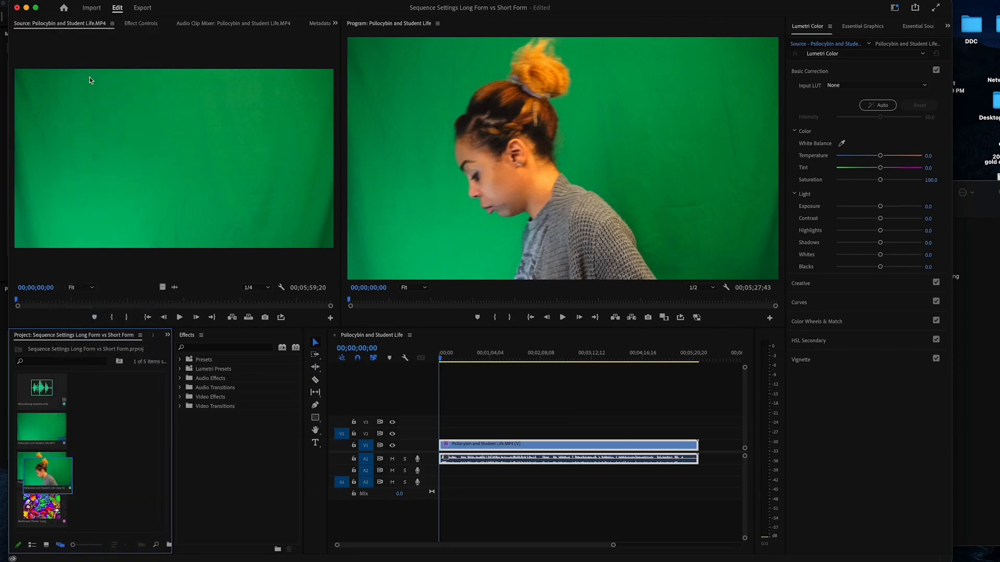
left_click(73, 479)
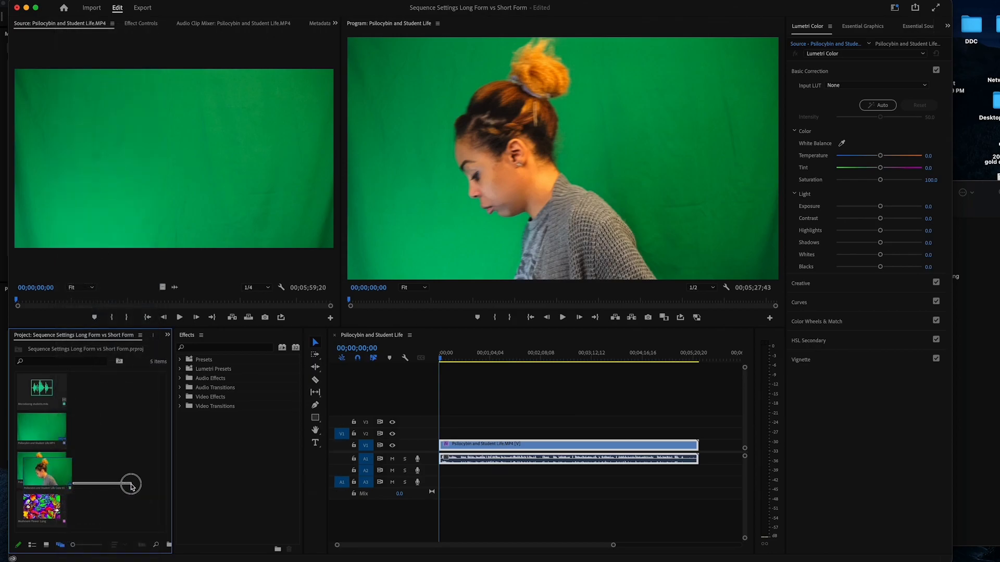
left_click(54, 485)
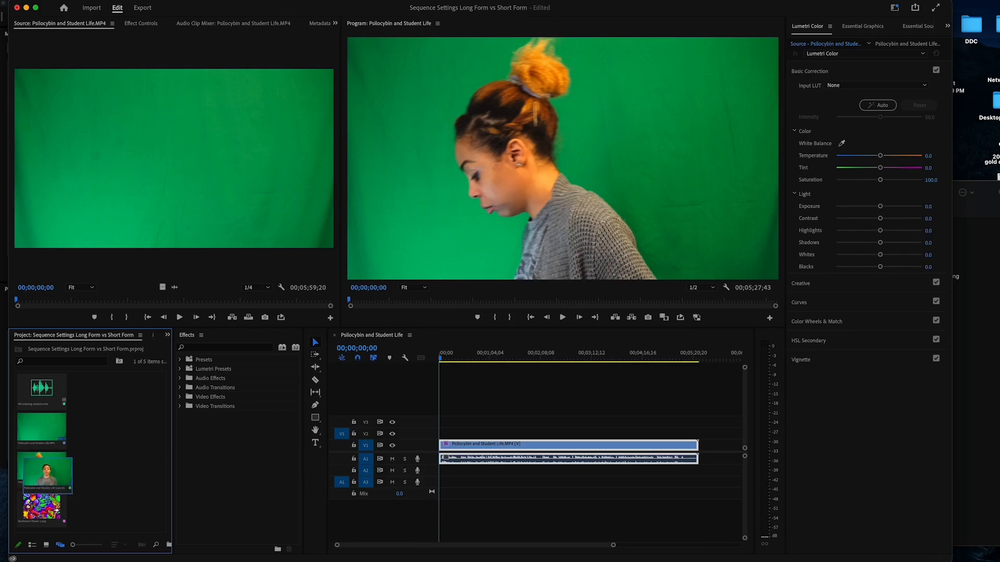
double_click(54, 485)
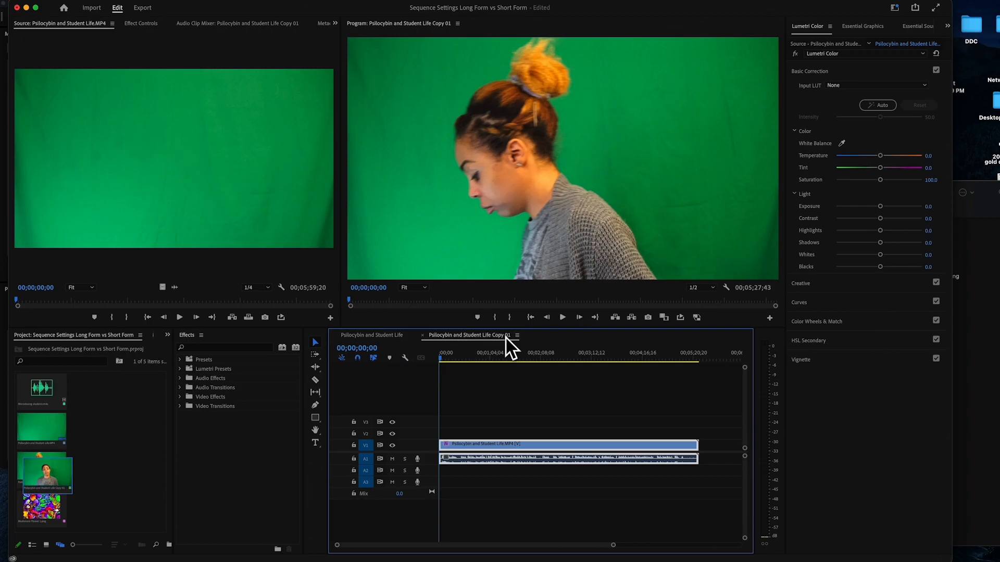
Set the copied sequence's frame size to 1080 horizontal by 1920 vertical, accepting the preview deletion, and switch back to the original sequence
left_click(152, 0)
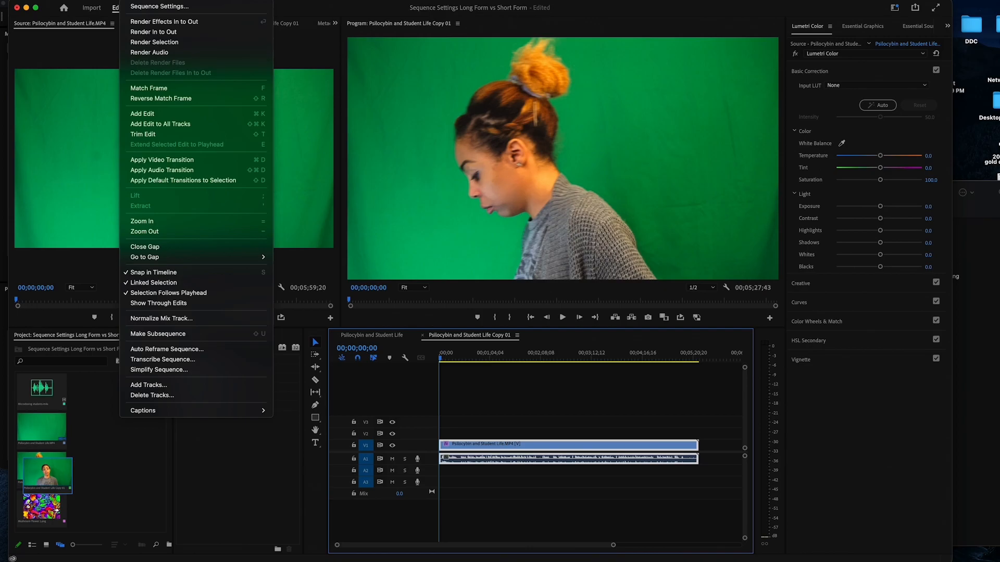
left_click(158, 4)
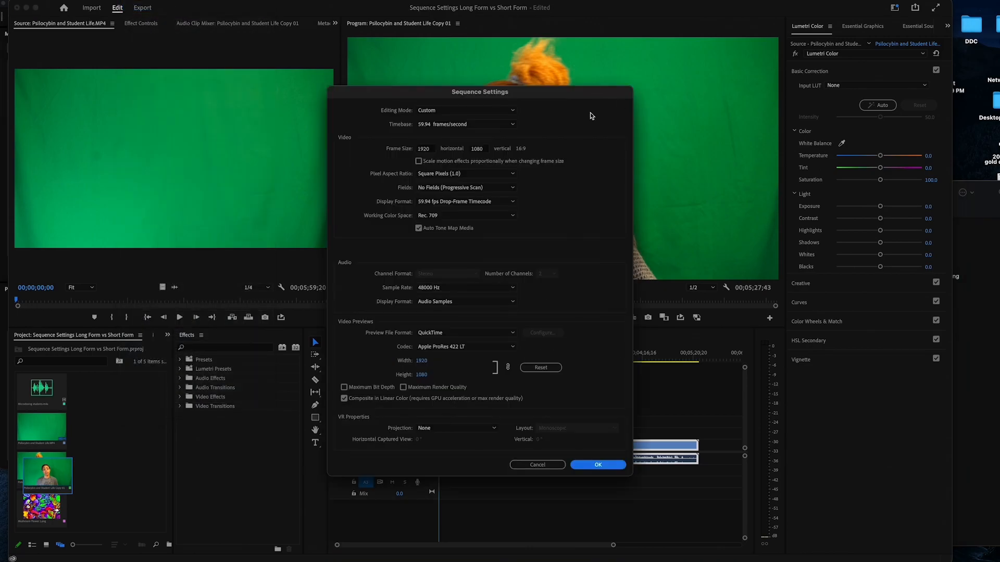
left_click(423, 149)
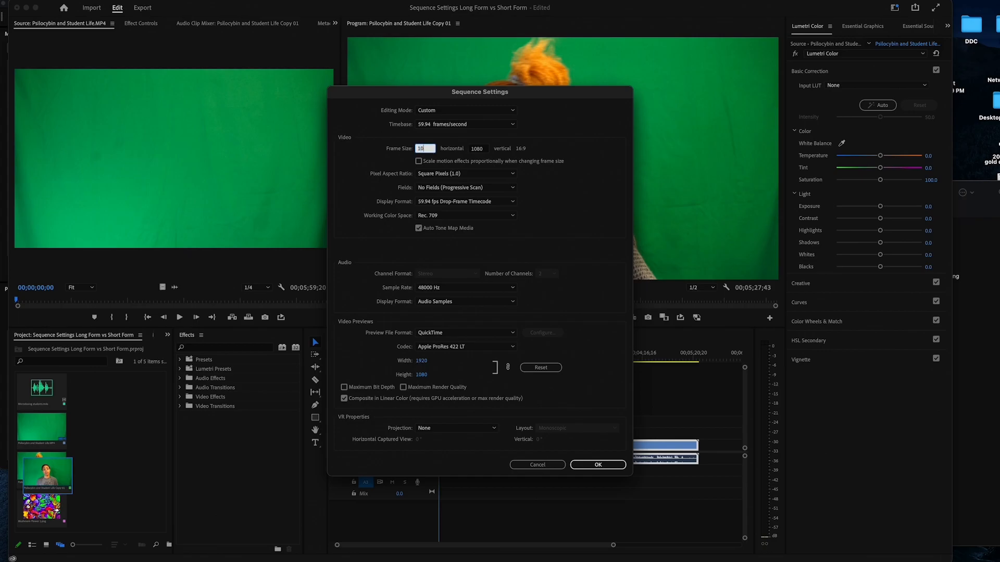
type("1080")
key("Tab")
type("1")
left_click(600, 156)
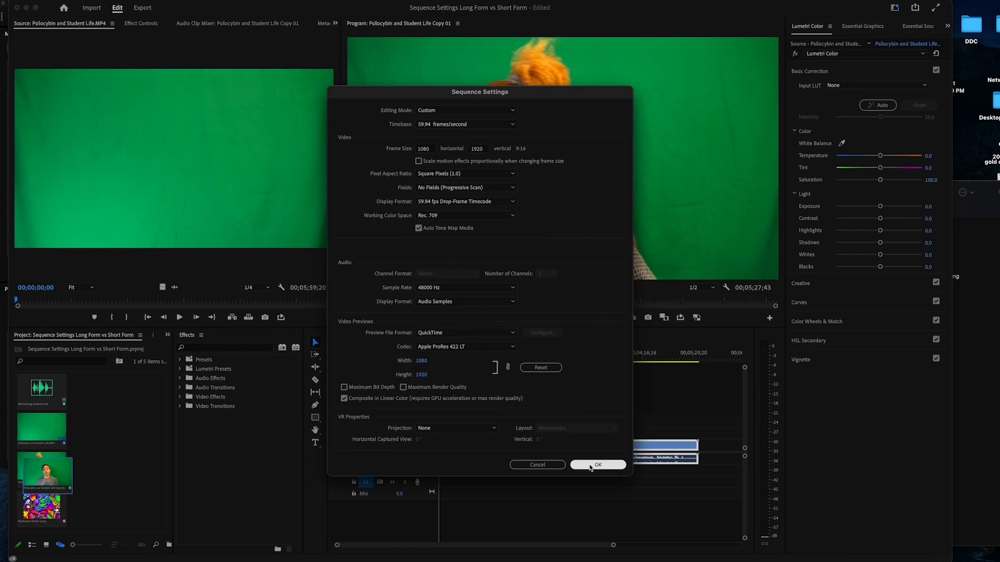
left_click(593, 465)
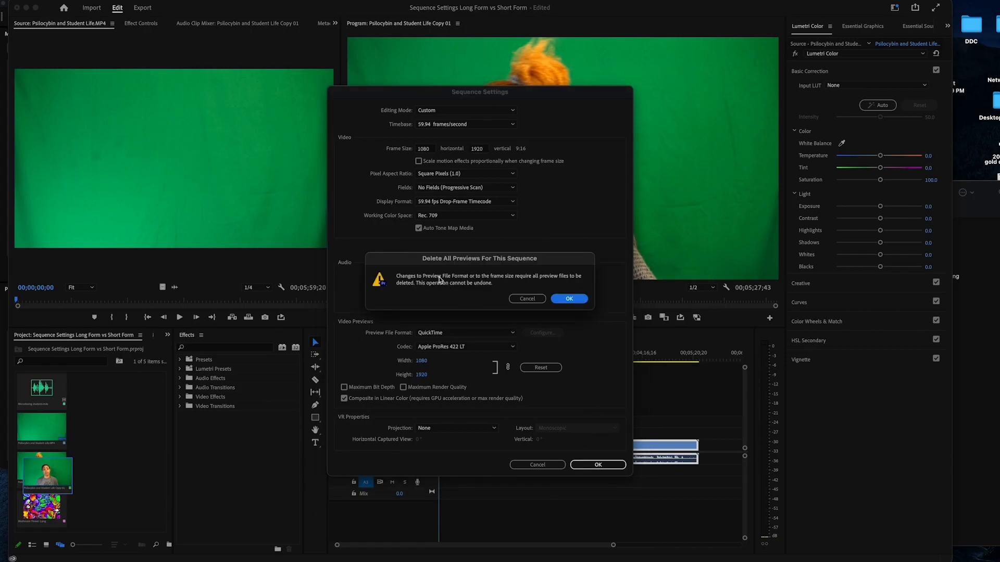
left_click(569, 299)
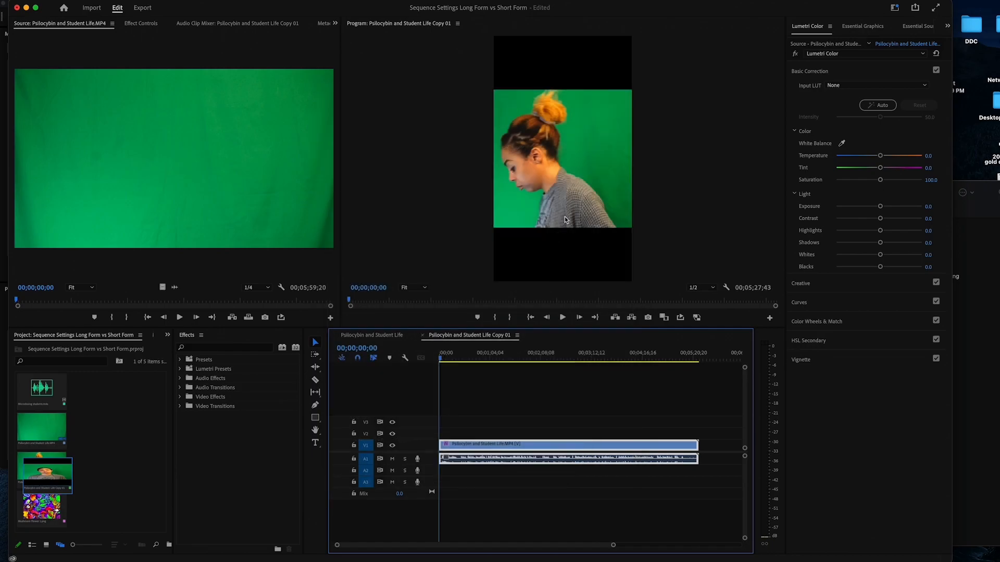
left_click(365, 336)
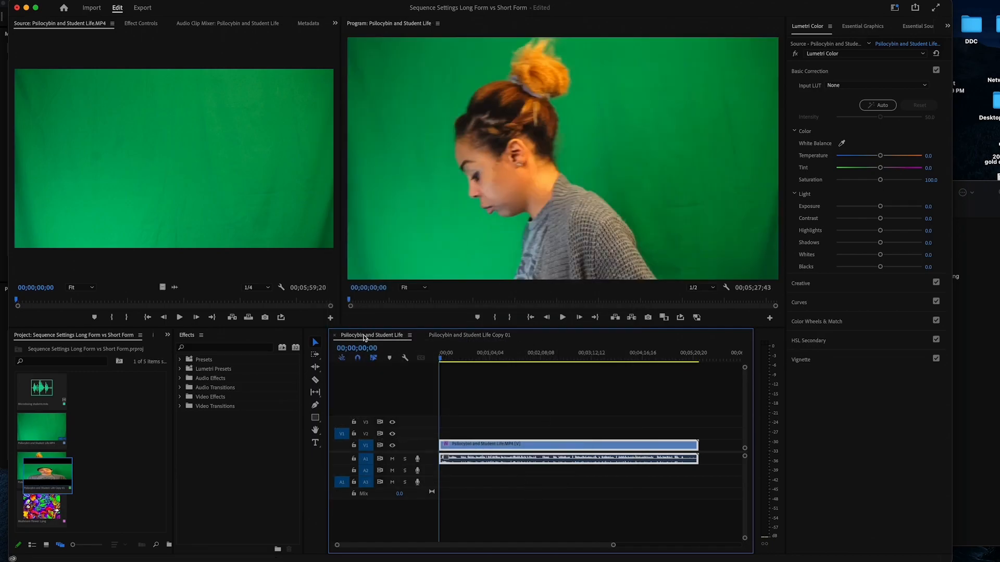
In the copied vertical sequence, move the playhead to 00;01;39;02 and set the clip's Scale to 103 without keyframes
left_click(462, 336)
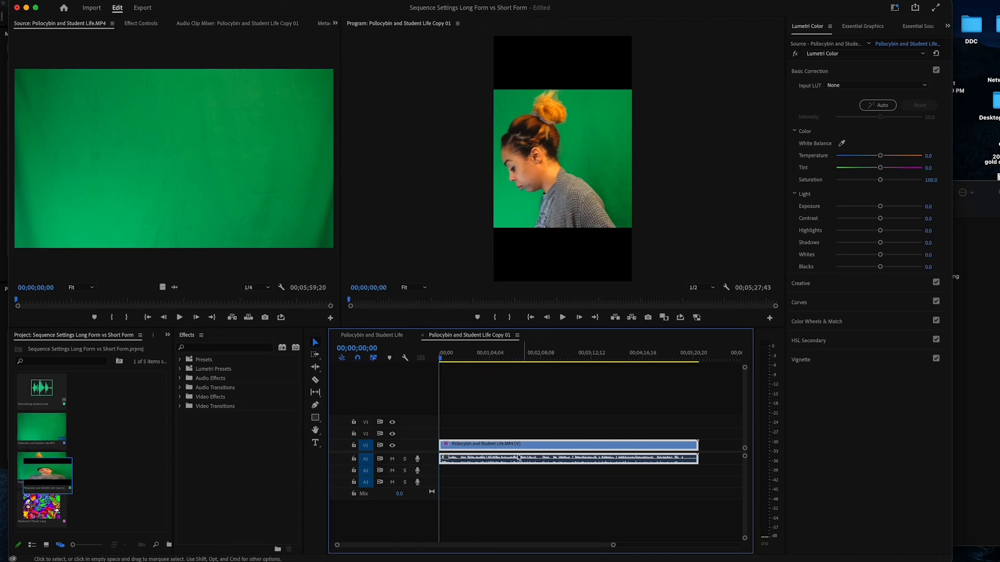
left_click(145, 24)
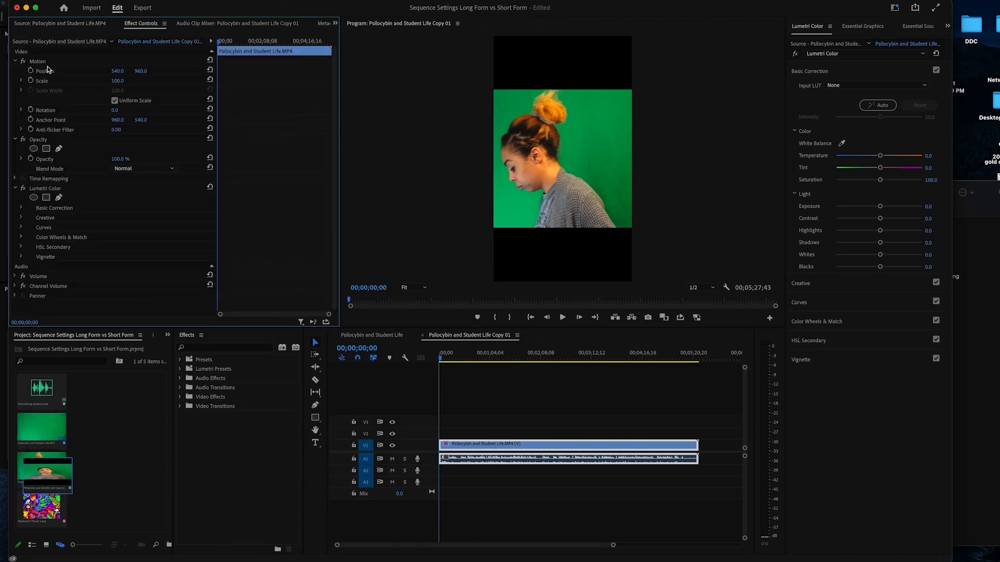
left_click_drag(506, 360, 519, 363)
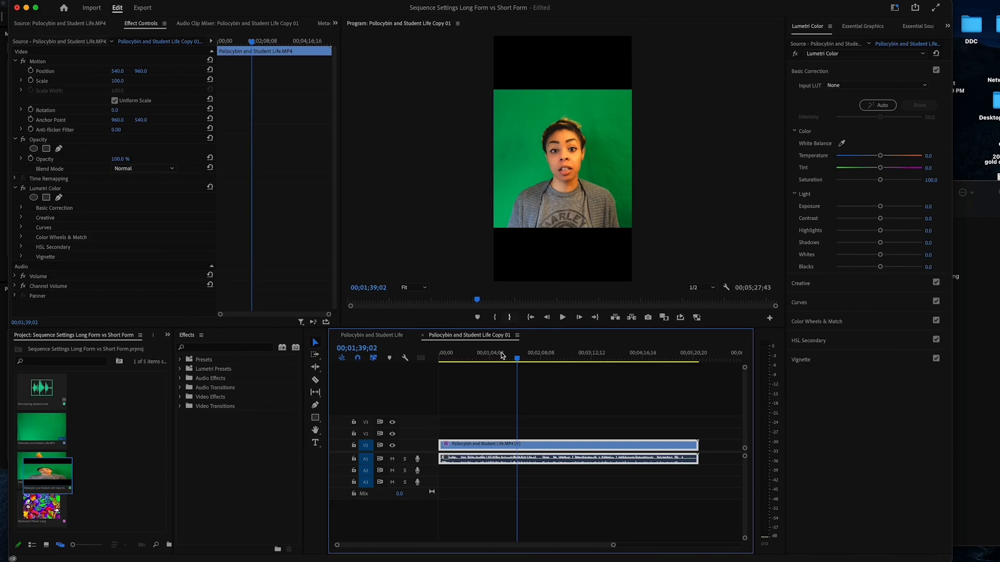
left_click(31, 81)
left_click(30, 82)
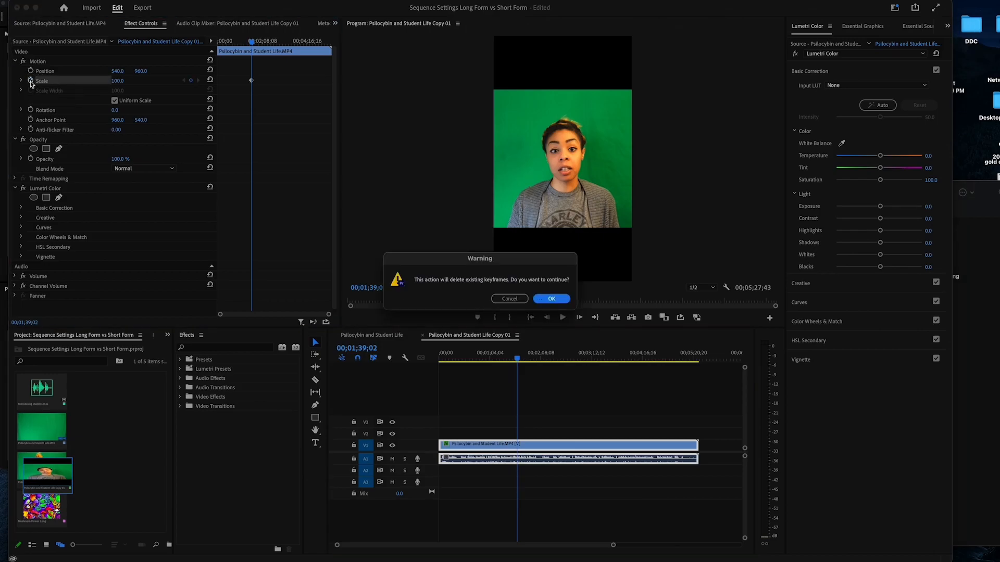
left_click(535, 301)
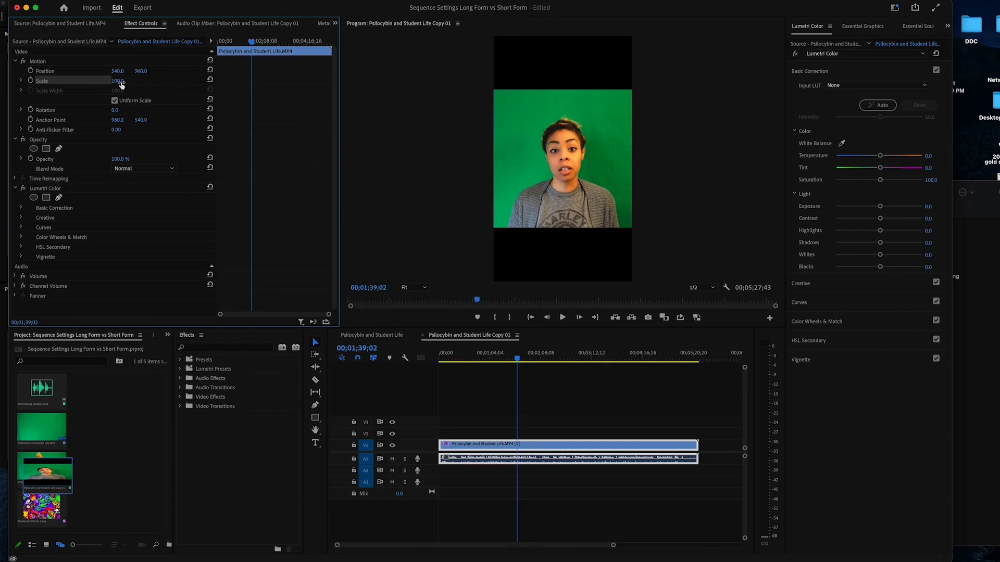
left_click_drag(117, 80, 84, 81)
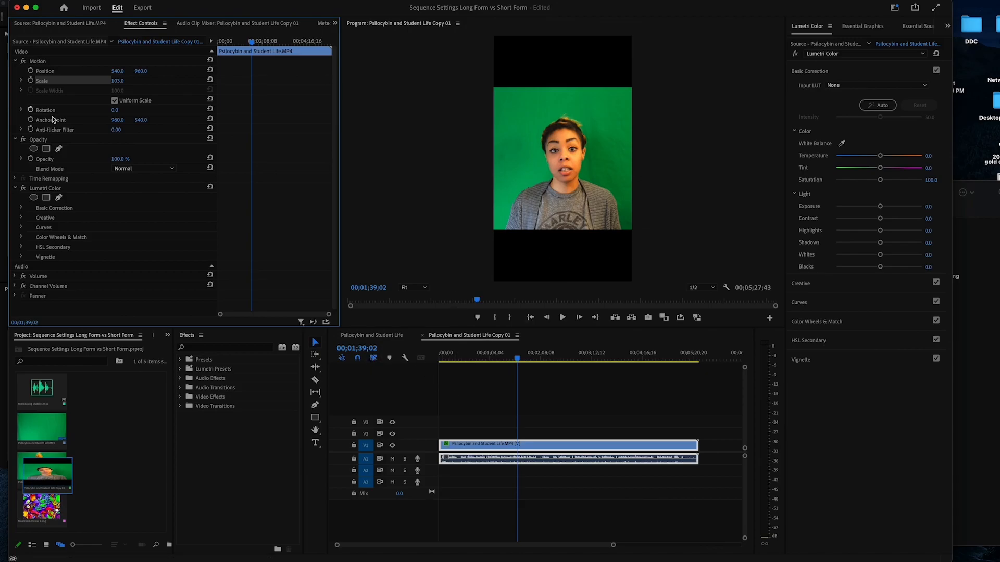
Switch to YouTube Studio in the browser, read the viewer's comment about sequence settings, and return to Premiere Pro
mouse_move(756, 558)
left_click(758, 557)
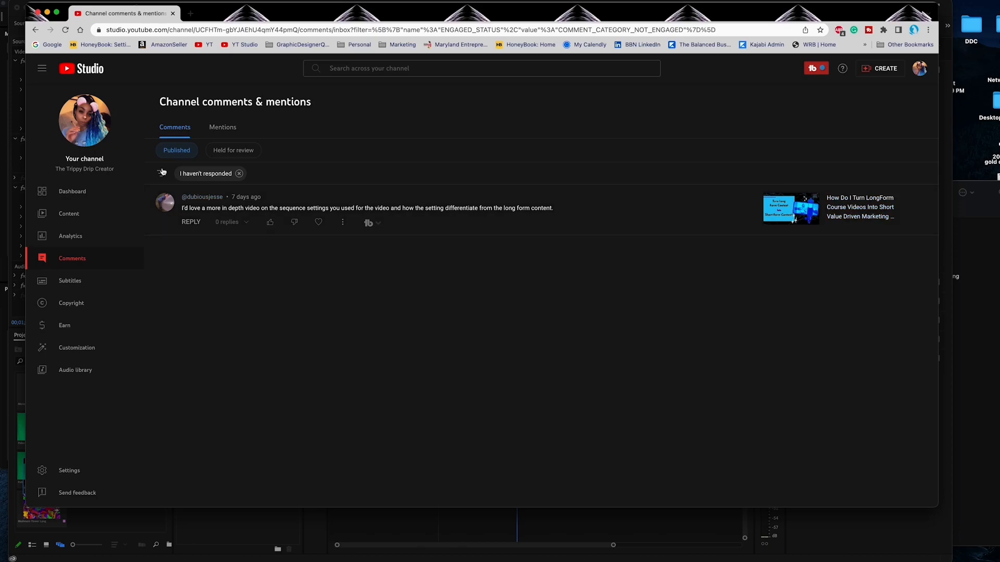
left_click(46, 13)
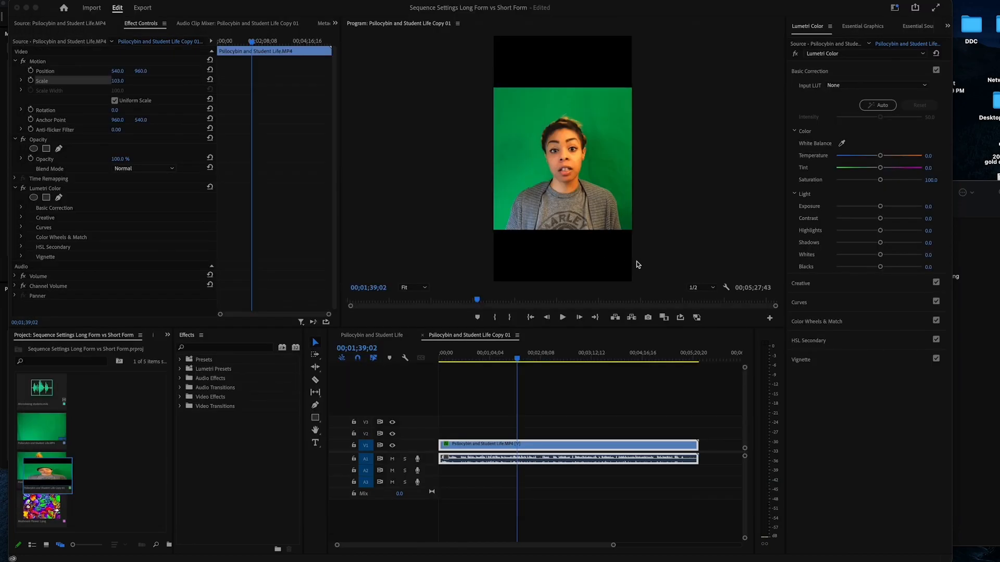
Close the copied sequence in the timeline and show the project items in icon view
left_click(422, 336)
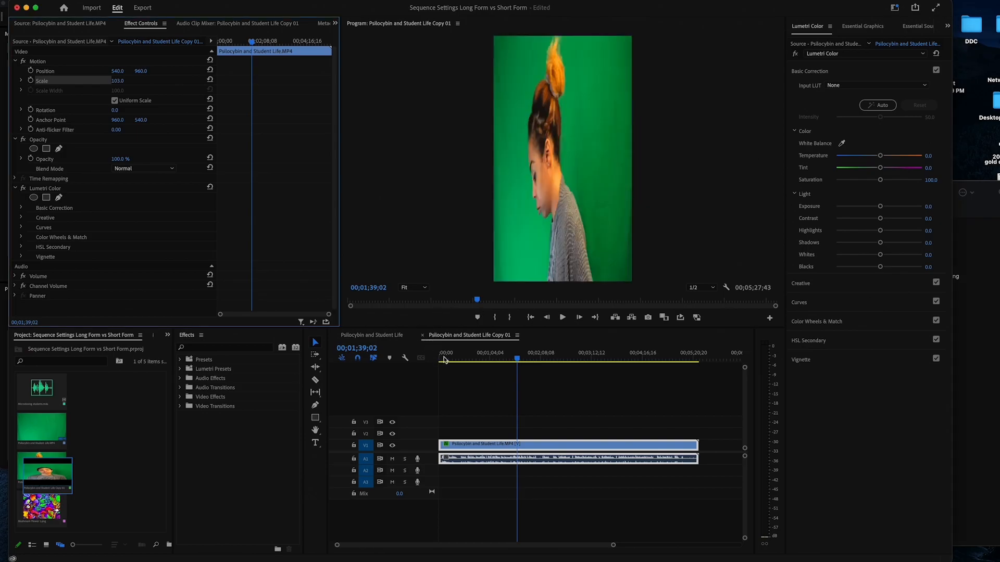
left_click(32, 545)
left_click(46, 544)
left_click(60, 544)
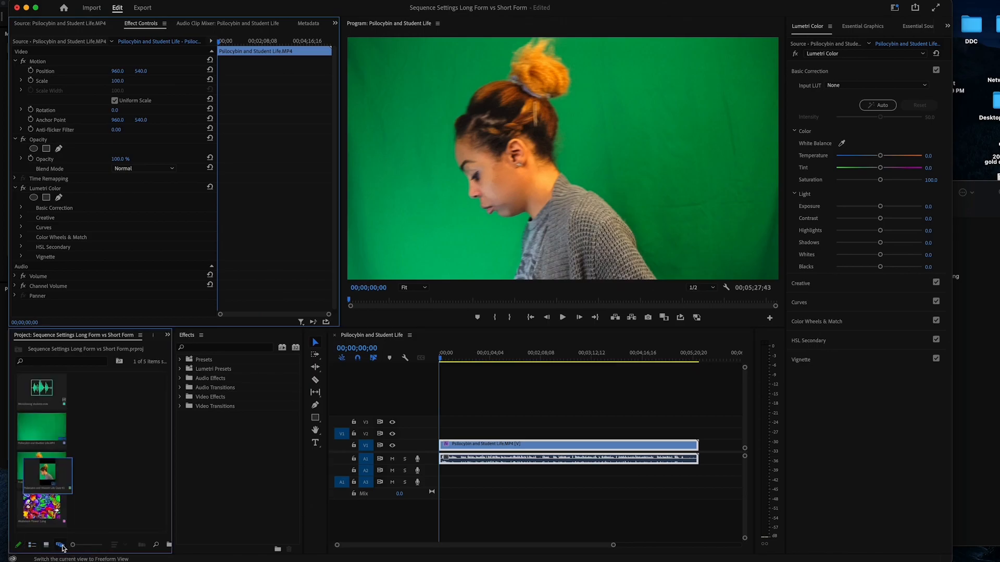
left_click(46, 545)
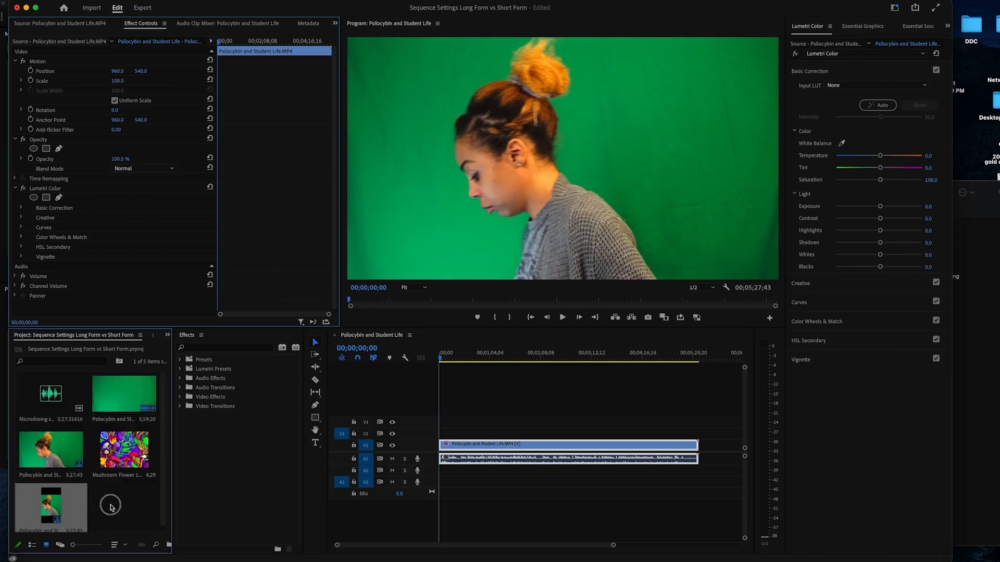
Delete the copied vertical sequence from the project and save the project
right_click(33, 508)
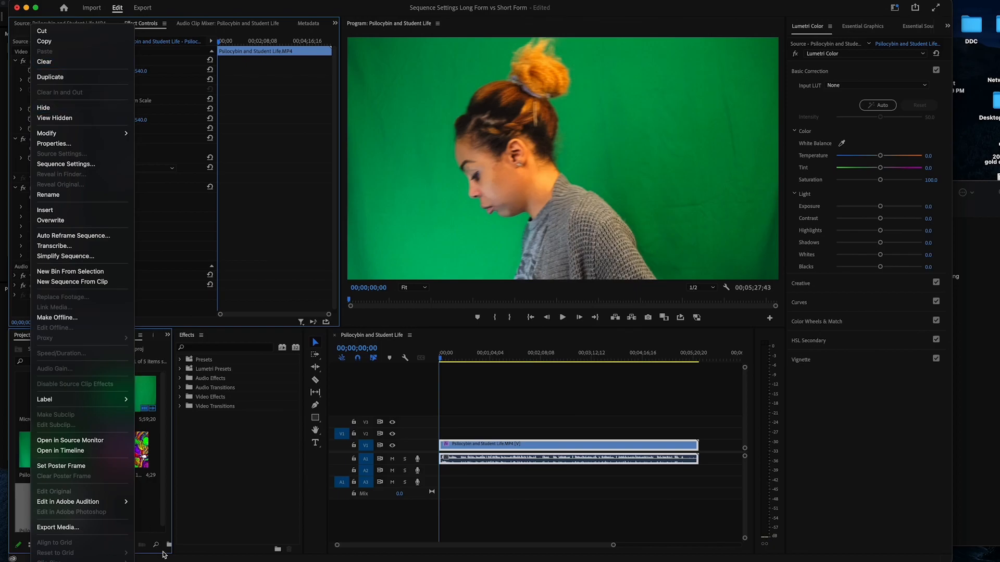
left_click(19, 522)
key("Delete")
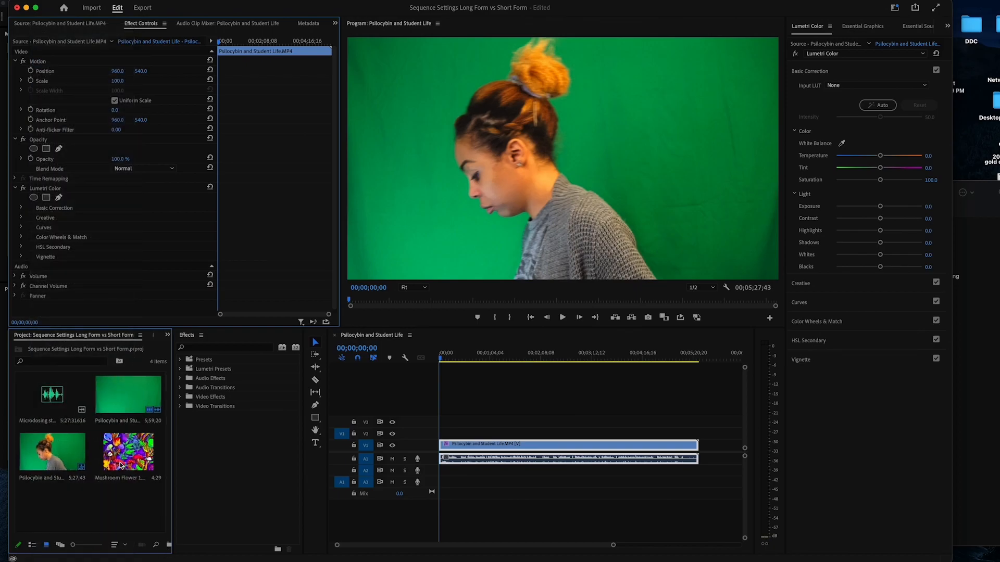
key("super+s")
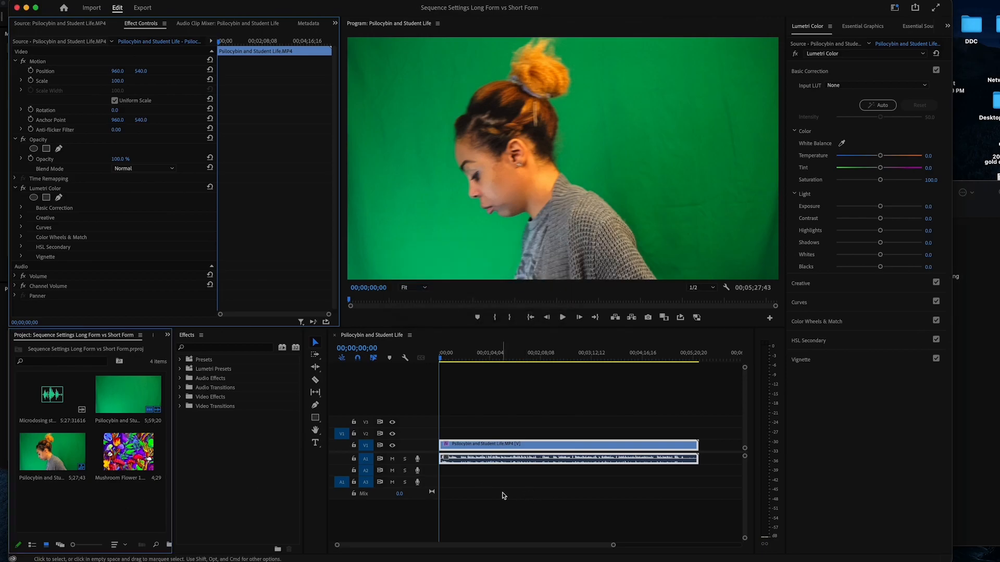
Find the Ultra Key effect and apply it to the Psilocybin and Student Life.MP4 clip in the timeline
left_click(505, 446)
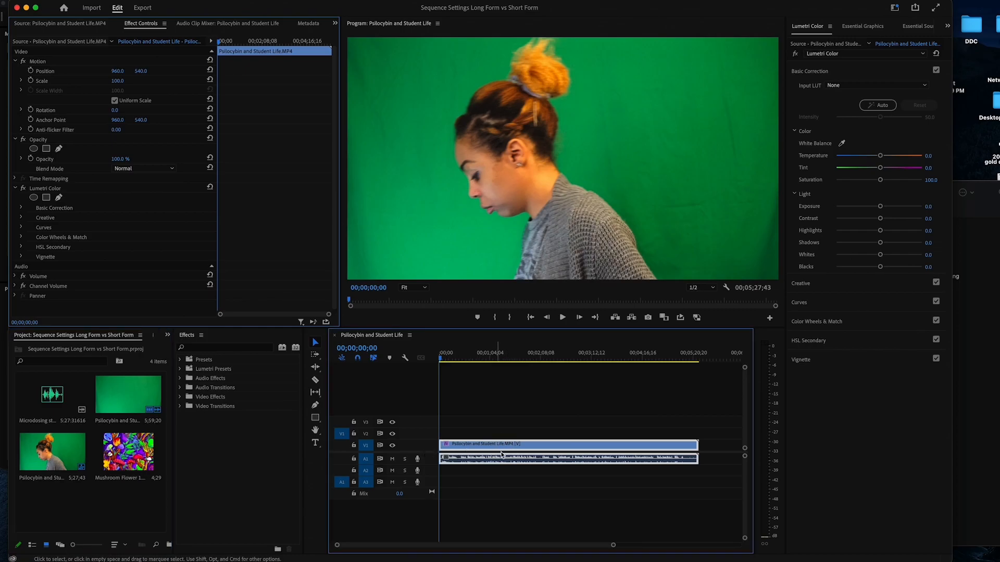
left_click(225, 347)
type("ultra")
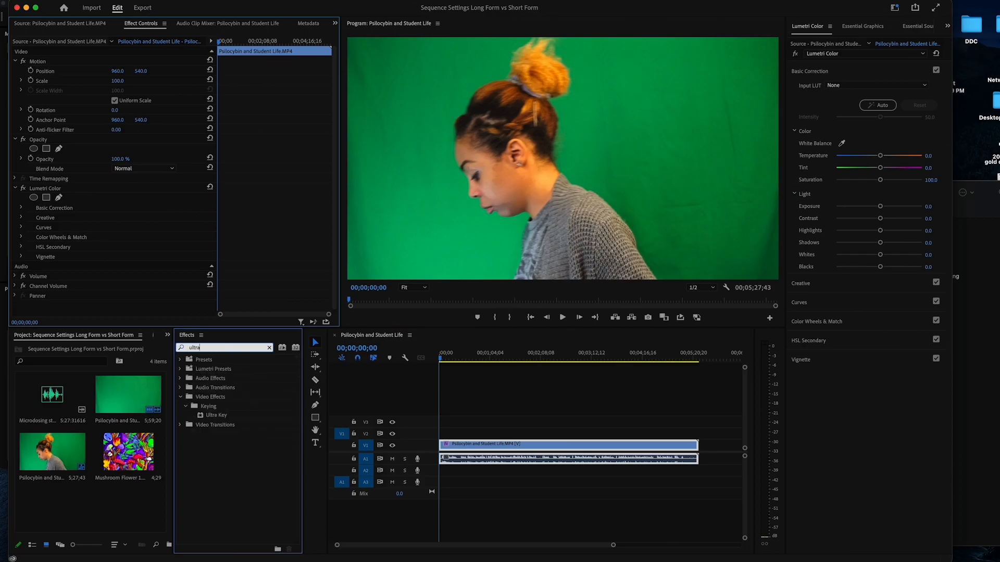
left_click(232, 415)
left_click_drag(219, 417, 541, 444)
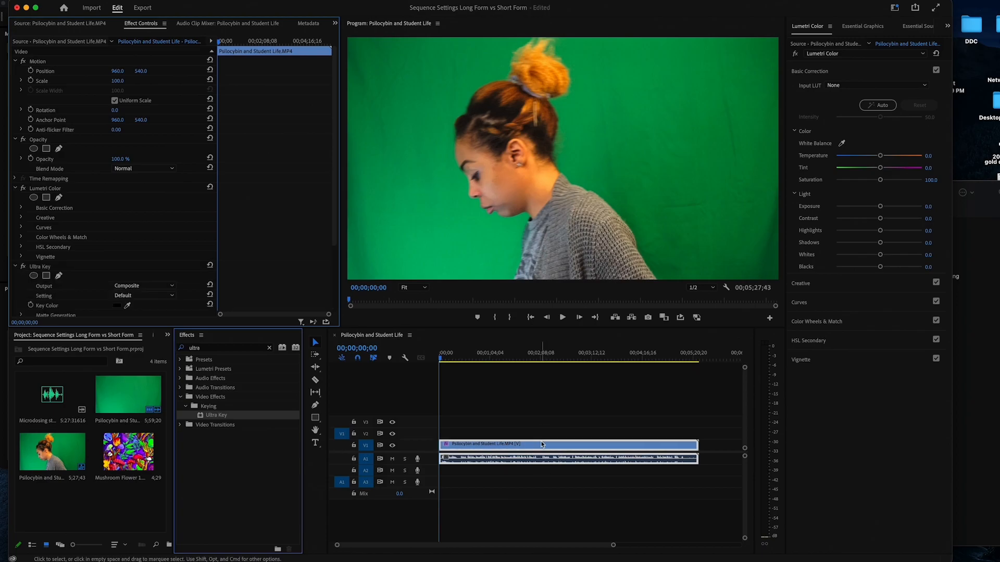
At 00;01;11;31, collapse the other effect groups and sample the green backdrop beside the speaker as the Ultra Key's Key Color
left_click_drag(442, 358, 496, 375)
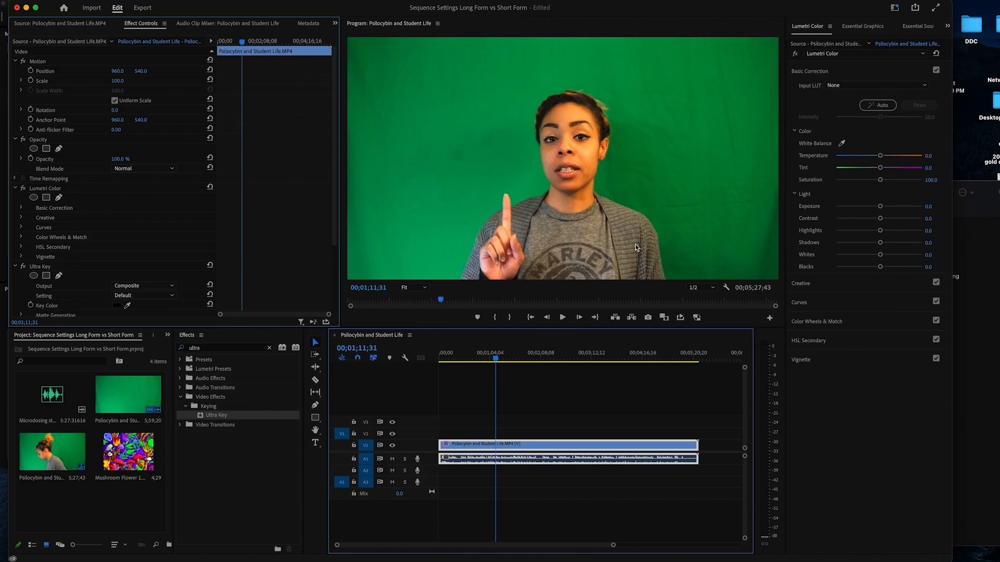
left_click(129, 306)
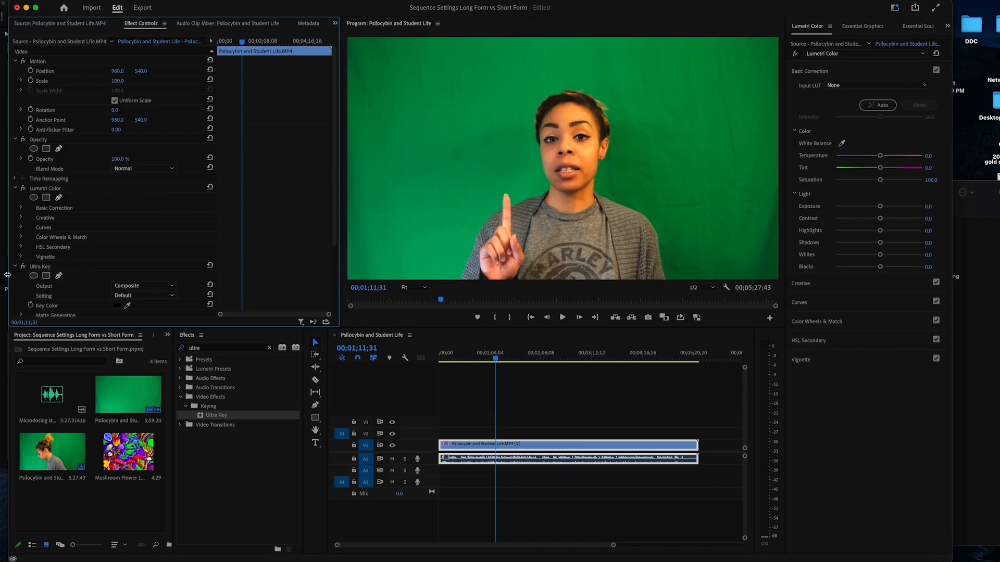
left_click(16, 62)
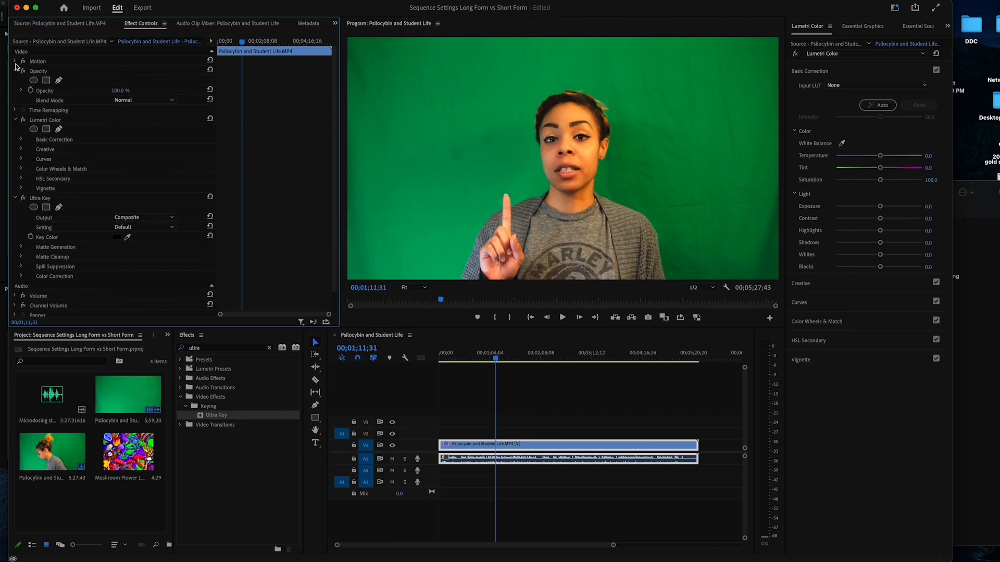
left_click(15, 72)
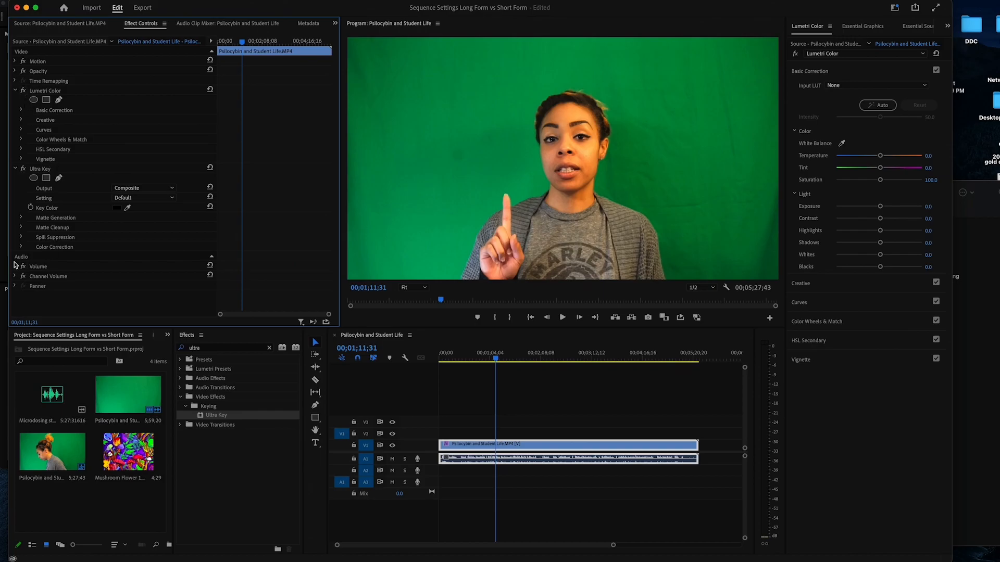
left_click(212, 258)
left_click(15, 91)
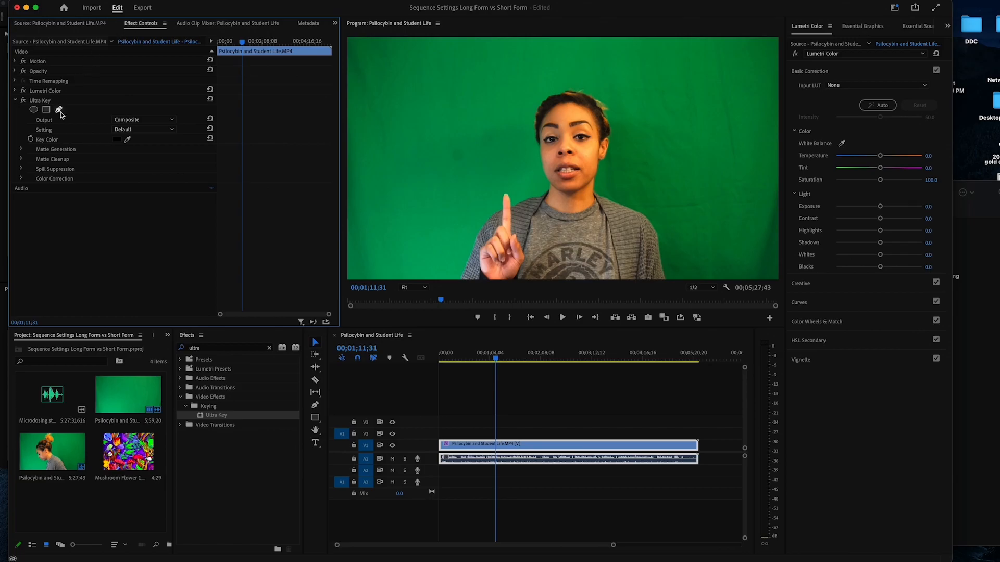
left_click(127, 139)
left_click(653, 147)
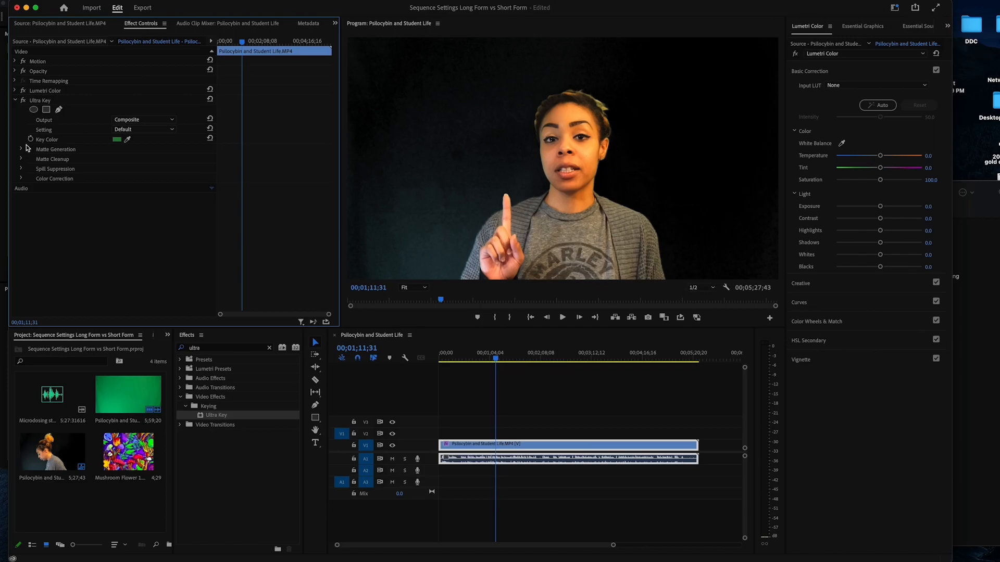
Move the video clip up to track V2 and set the Ultra Key's Output to Alpha Channel
left_click_drag(451, 444, 448, 435)
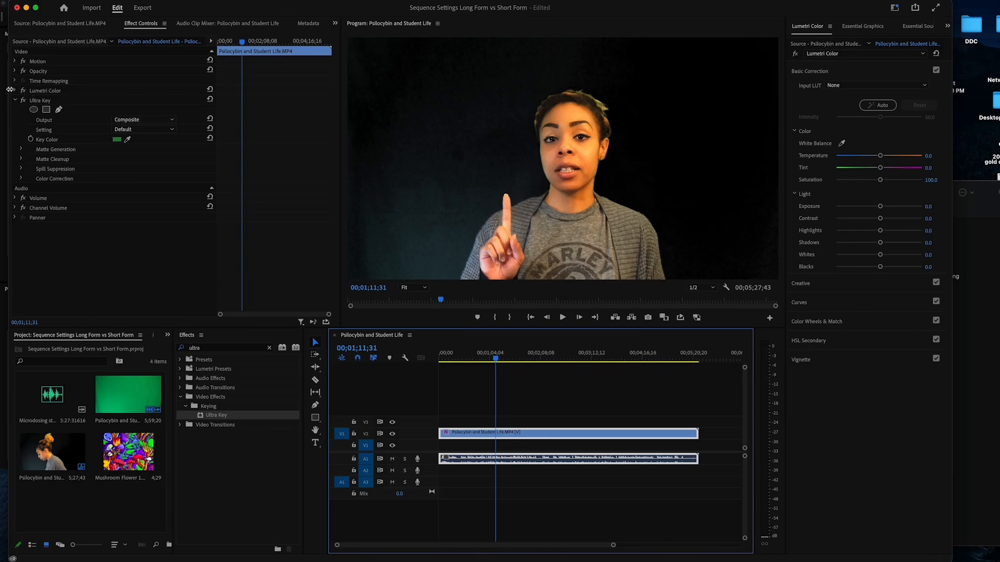
left_click(155, 120)
left_click(153, 138)
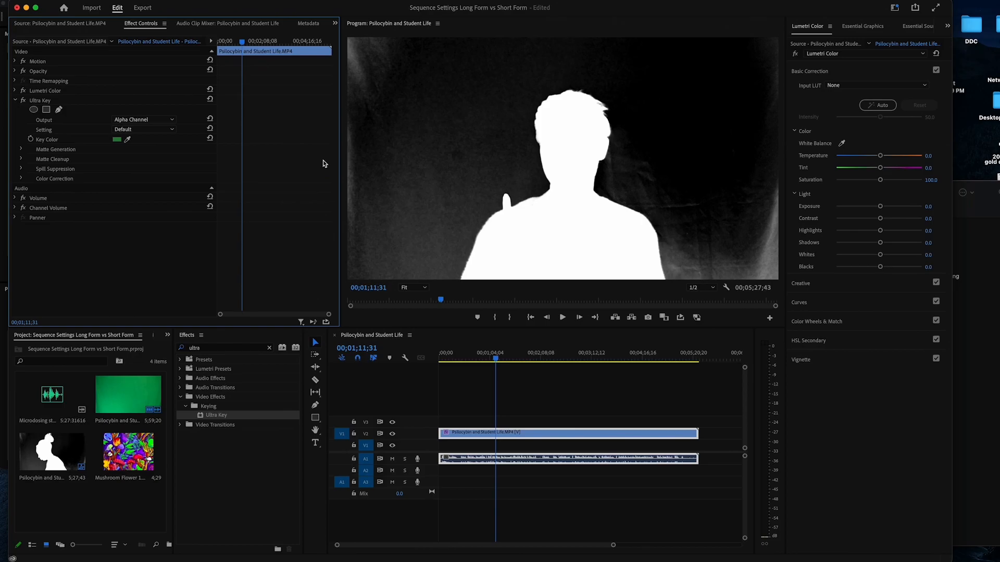
In the Ultra Key's Matte Generation settings, set Highlight and Shadow to 0 and Pedestal to 45
left_click(20, 149)
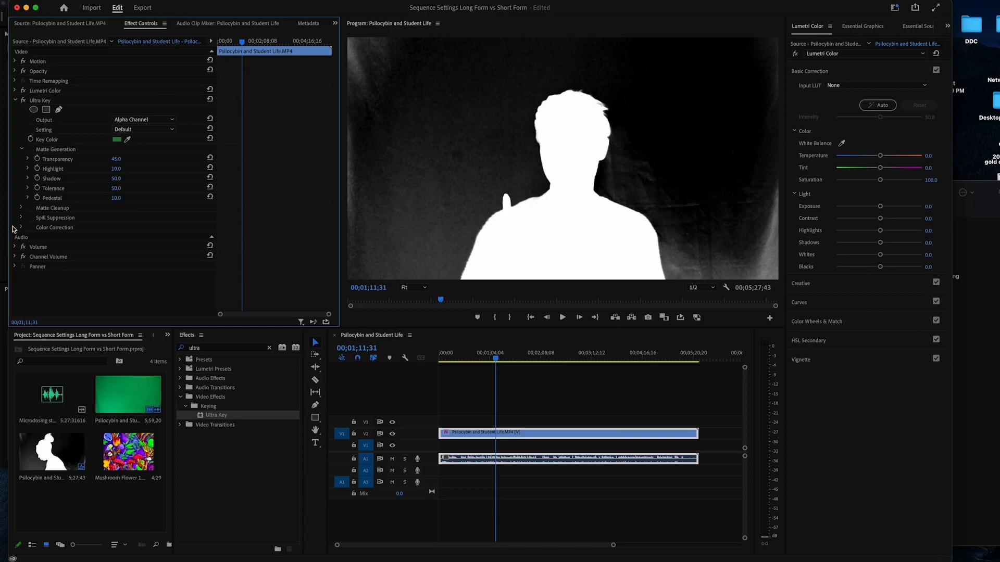
left_click(20, 208)
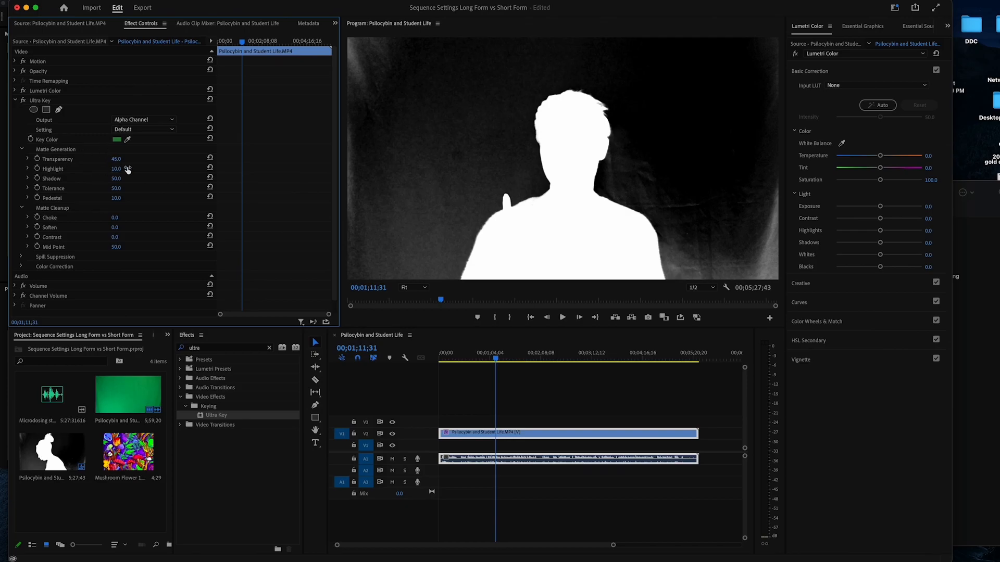
left_click_drag(125, 169, 91, 179)
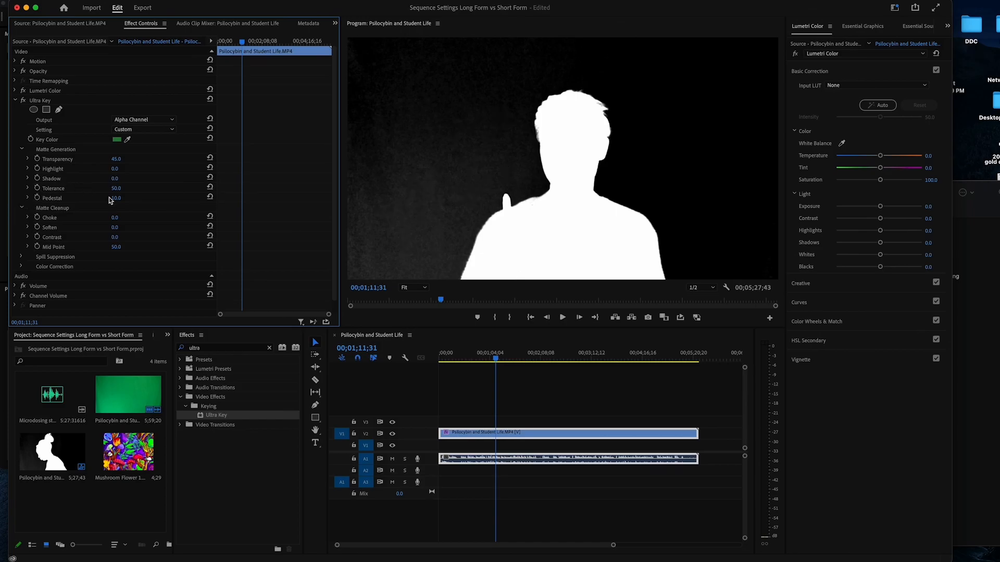
left_click_drag(116, 198, 139, 199)
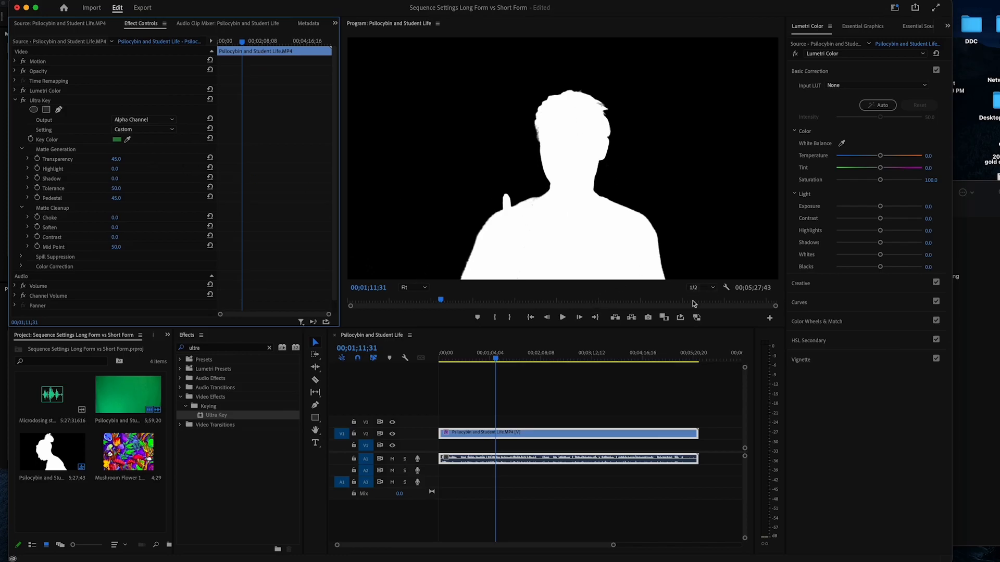
Check the matte at 00;01;32;01 and set the Ultra Key's Output to Composite
mouse_move(495, 359)
left_mouse_down()
mouse_move(585, 365)
mouse_move(512, 363)
left_mouse_up()
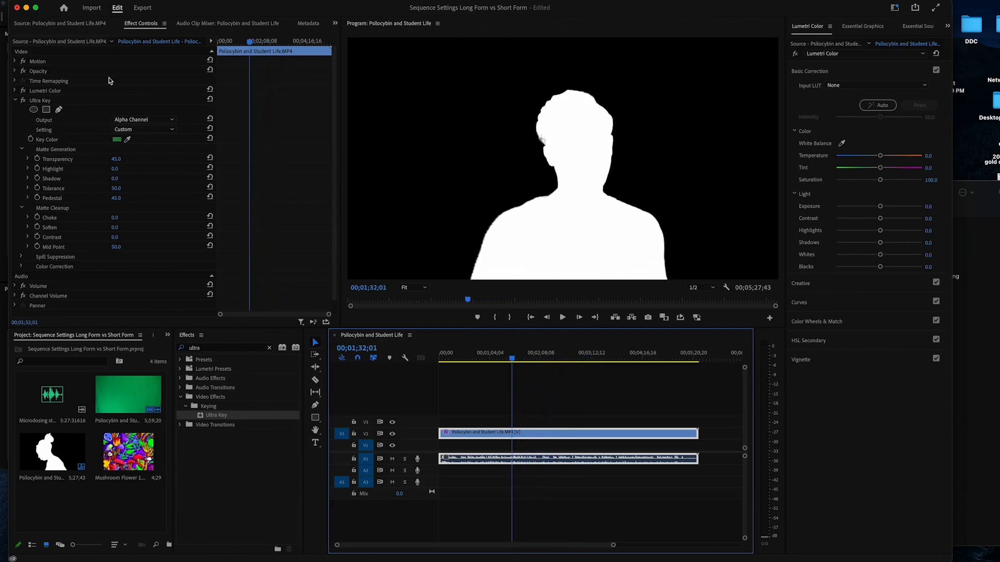
left_click(129, 120)
left_click(131, 129)
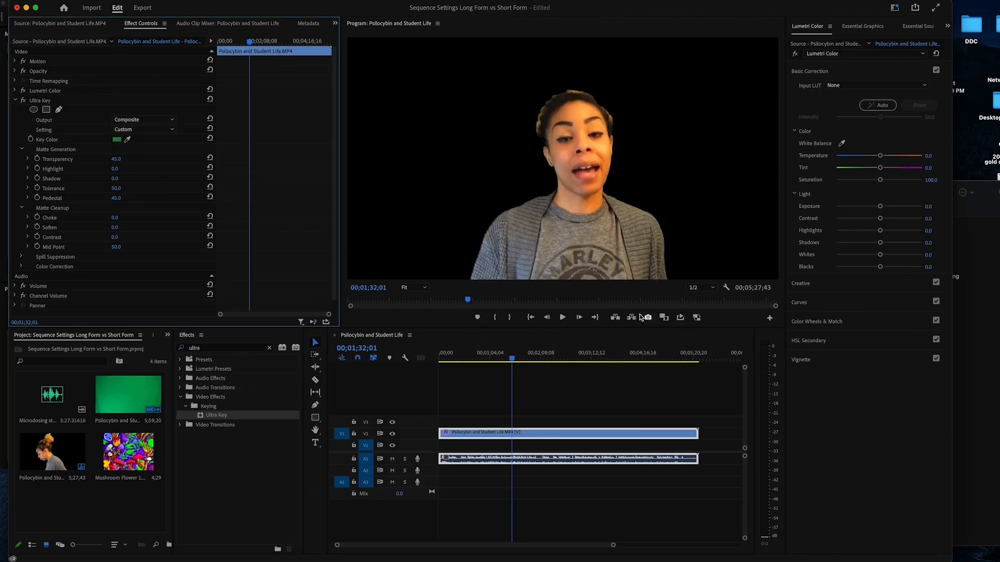
Place Mushroom Flower 1.png on V1 beneath the keyed clip for its full length and apply Set to Frame Size
left_click_drag(128, 453, 700, 463)
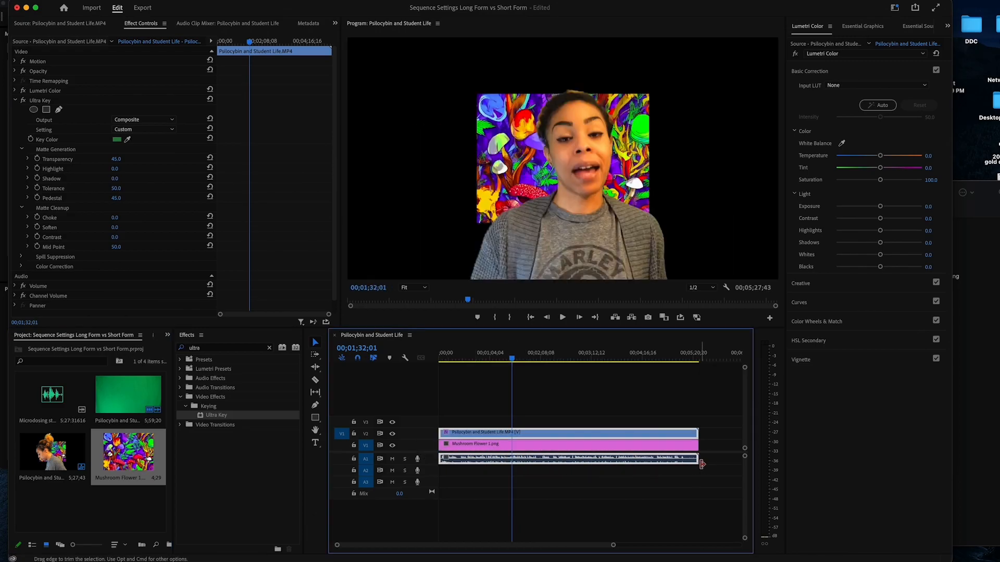
left_click(465, 447)
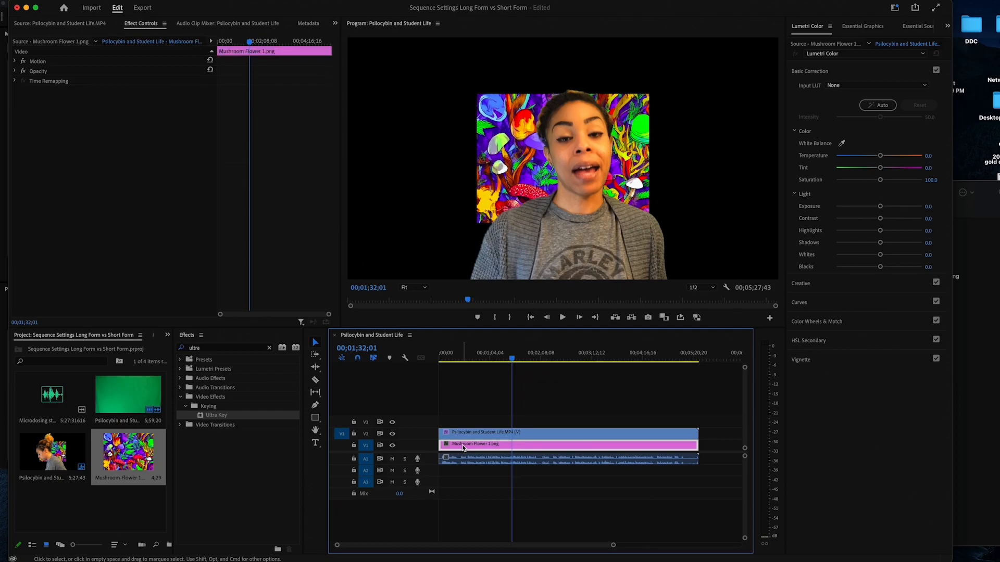
right_click(456, 449)
right_click(455, 445)
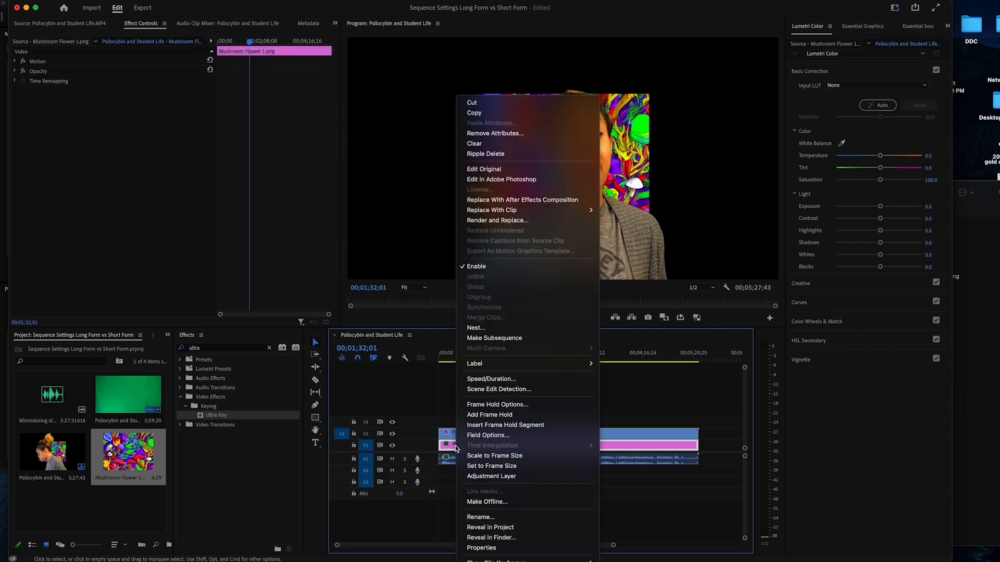
left_click(539, 467)
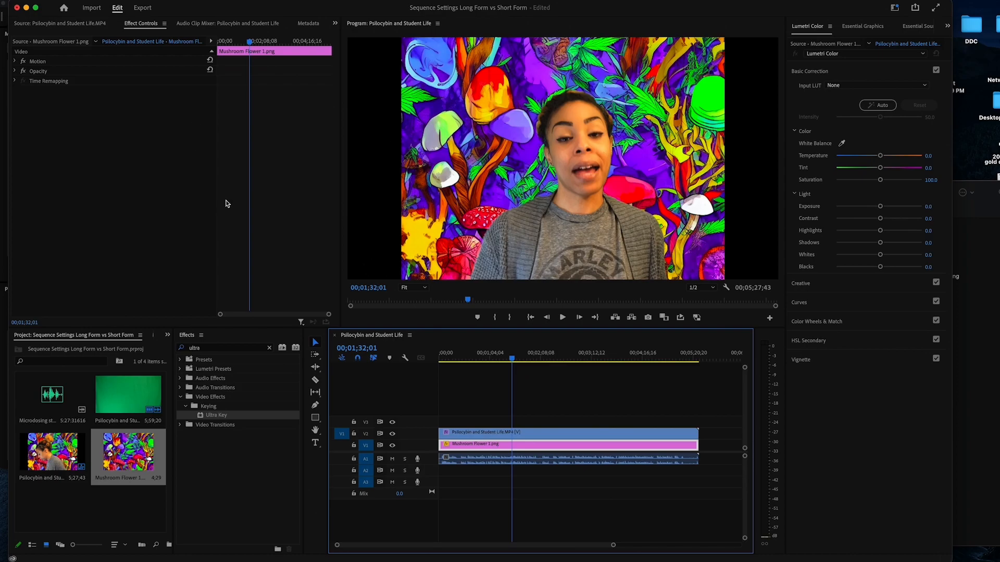
Scale the mushroom background clip to 252.5 and set its vertical position to 677, keeping the horizontal position at 960
left_click(14, 62)
left_click_drag(117, 81, 161, 80)
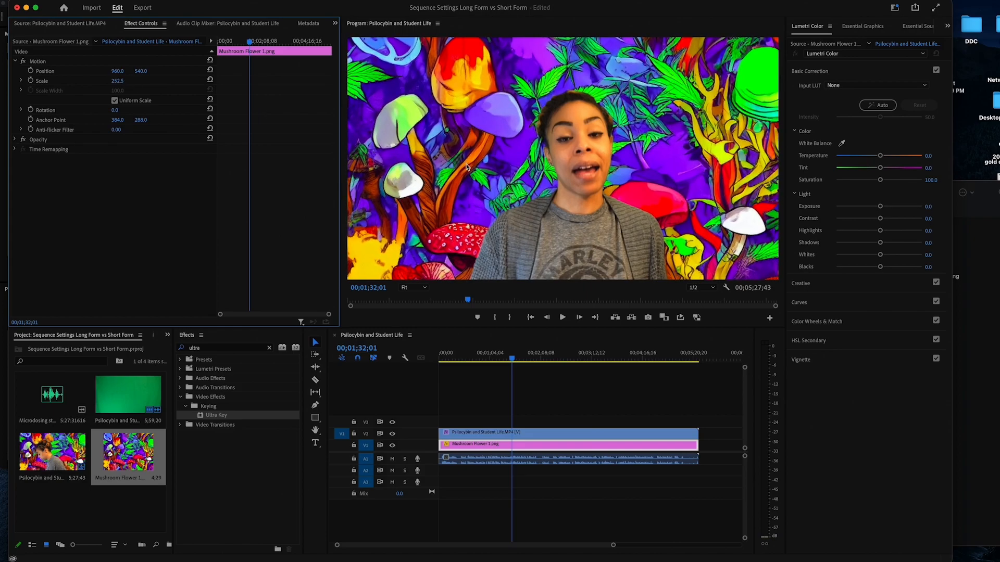
left_click_drag(118, 71, 109, 71)
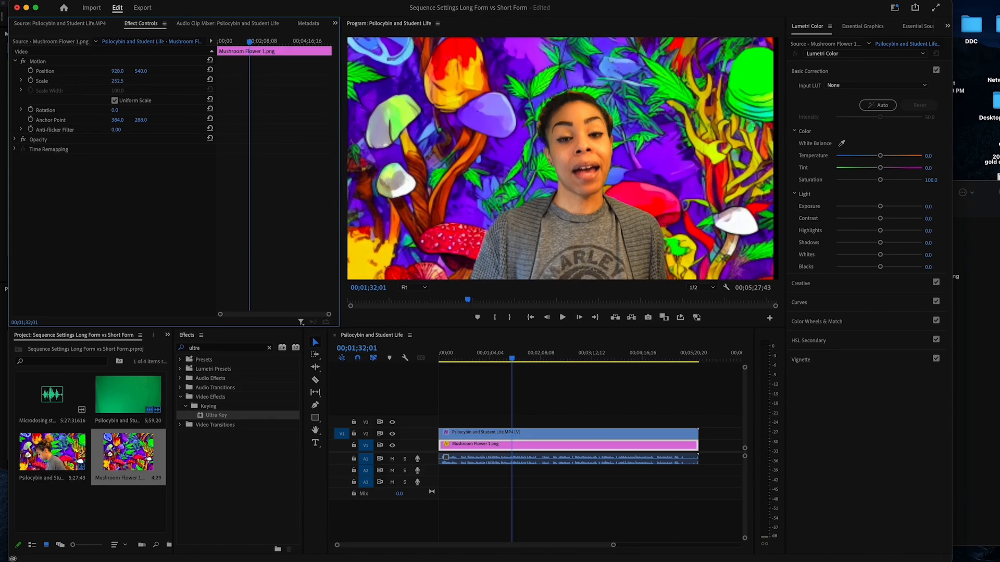
key("super+z")
left_click_drag(143, 73, 178, 73)
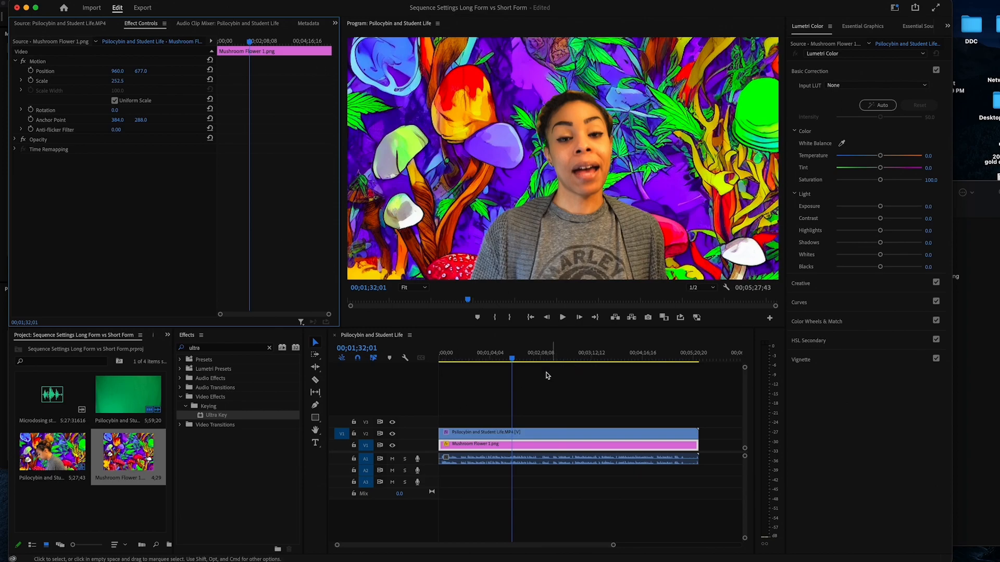
At 00;04;10;20, show the Ultra Key's Alpha Channel output and try a Transparency of 27 with a different Pedestal
left_click(526, 359)
left_click_drag(526, 359, 637, 375)
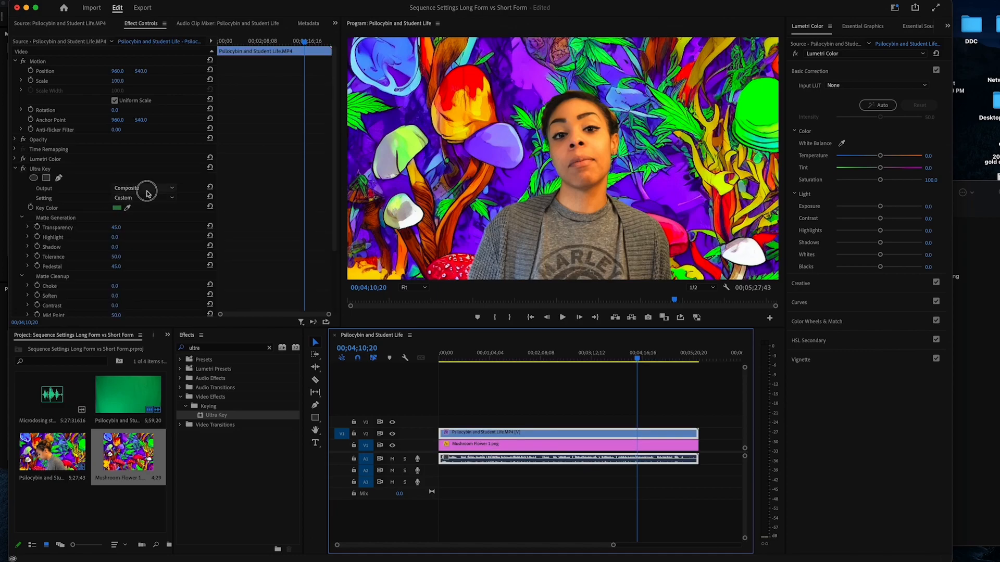
left_click(146, 188)
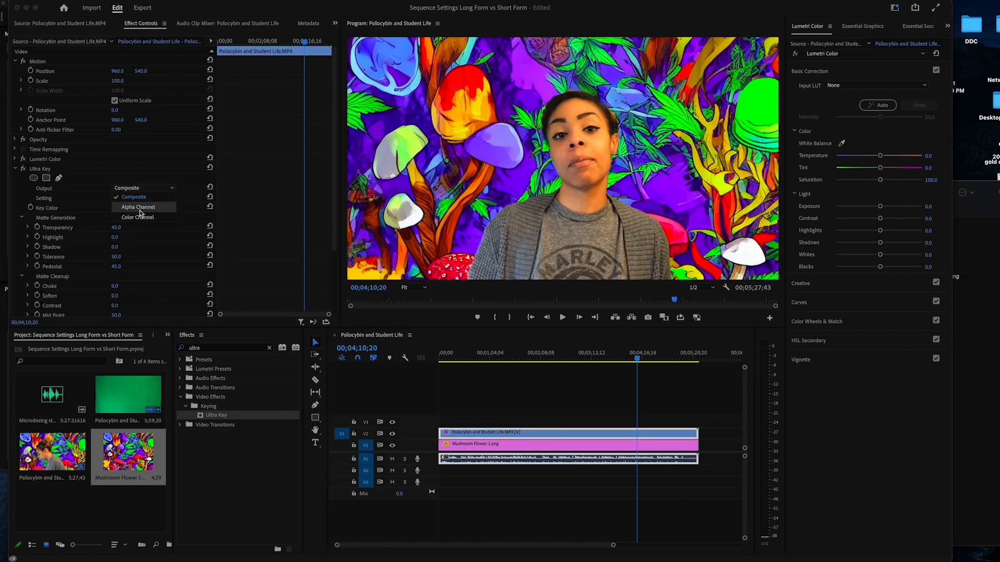
left_click(139, 208)
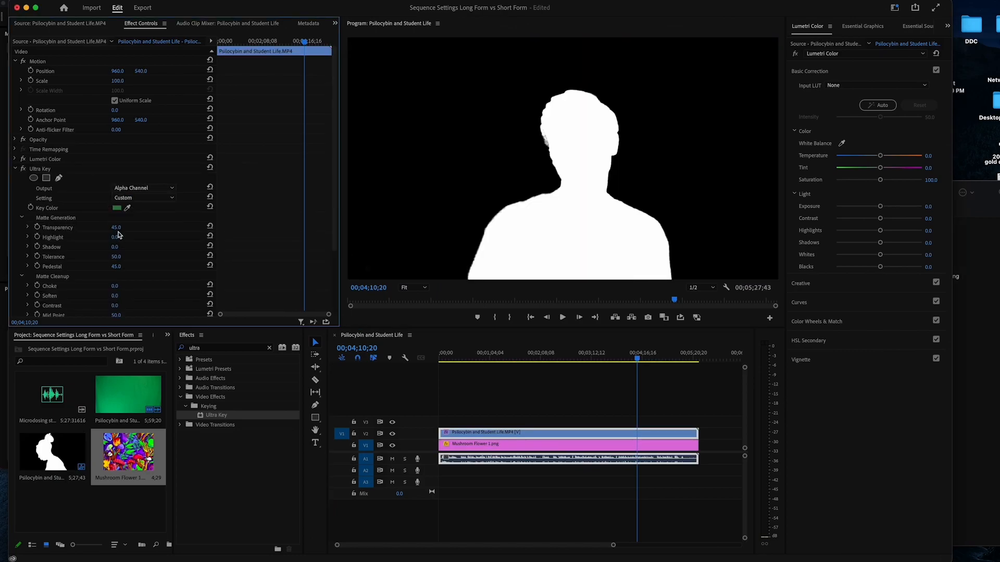
mouse_move(115, 228)
left_mouse_down()
mouse_move(124, 228)
mouse_move(107, 228)
left_mouse_up()
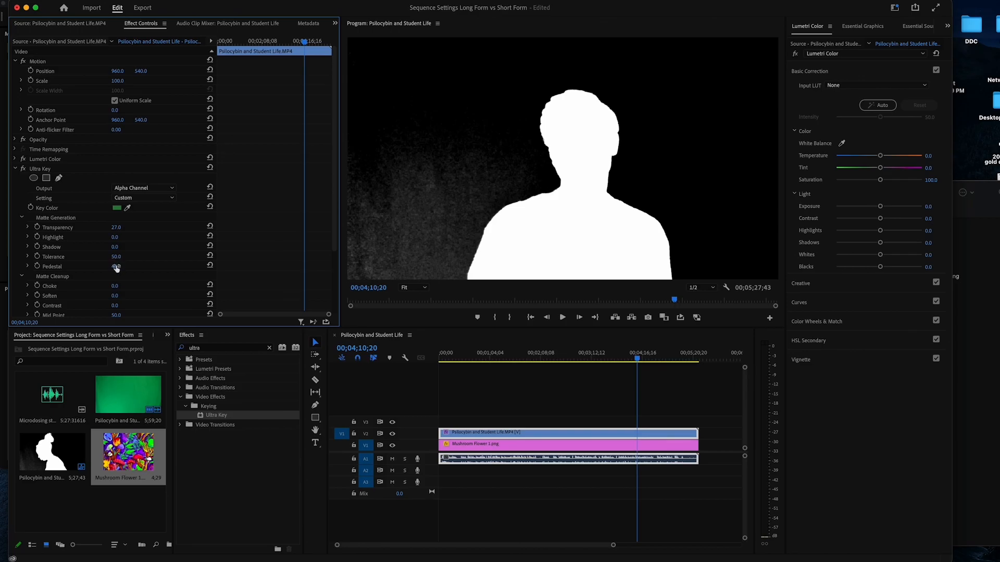
left_click_drag(115, 267, 143, 267)
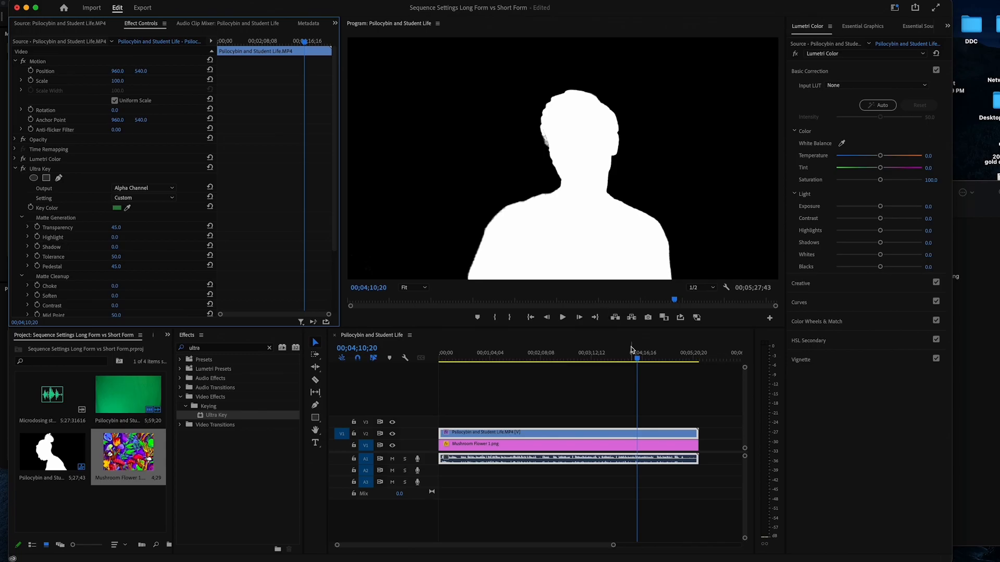
Check the matte around 00;02;52;54 and set the Ultra Key's Output to Composite
left_click_drag(639, 360, 577, 369)
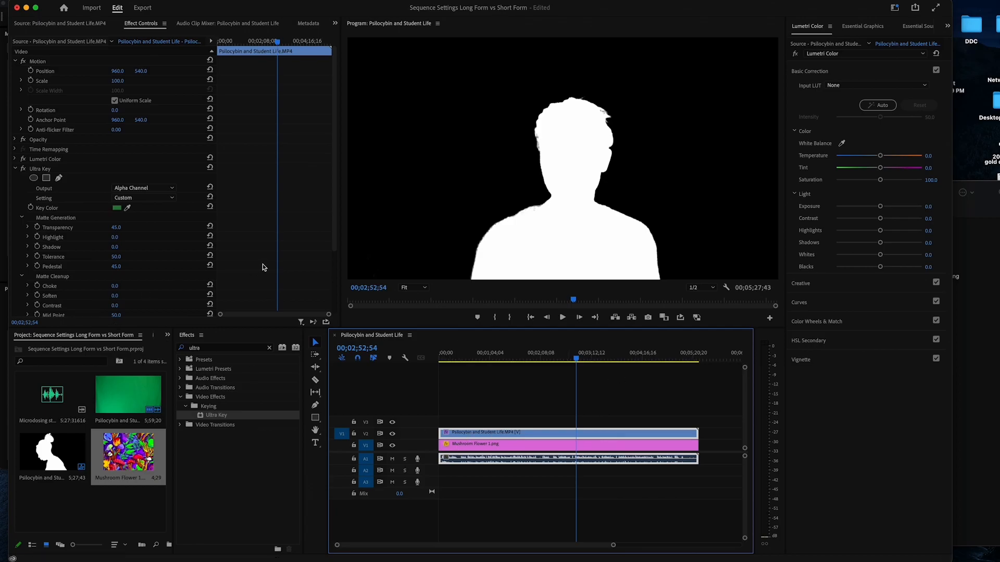
key("space")
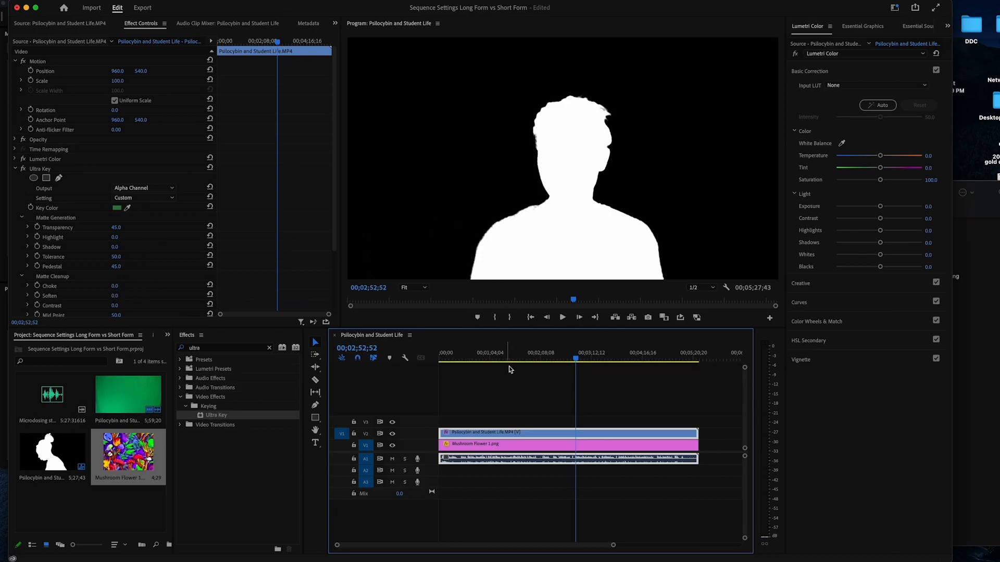
left_click(144, 186)
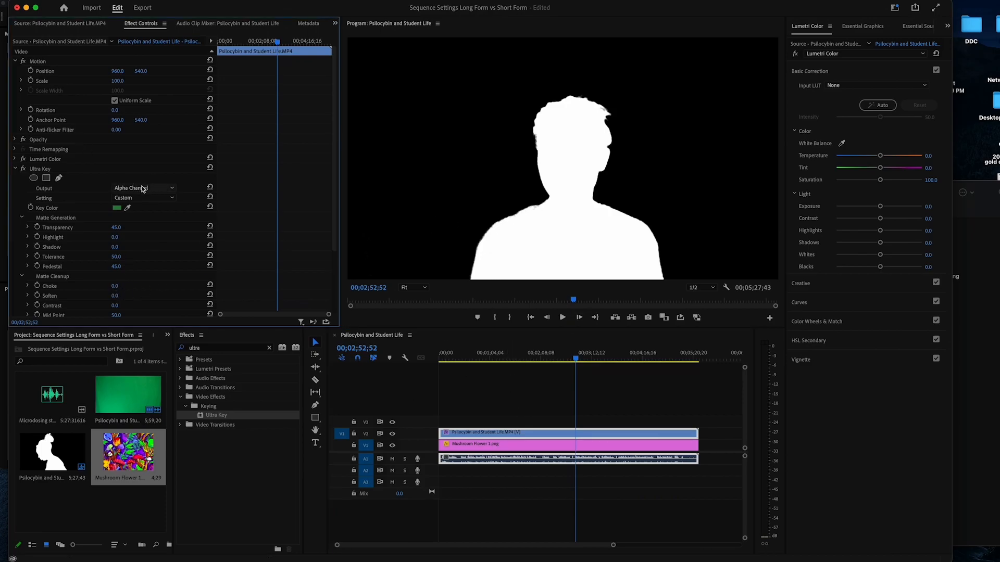
left_click(140, 198)
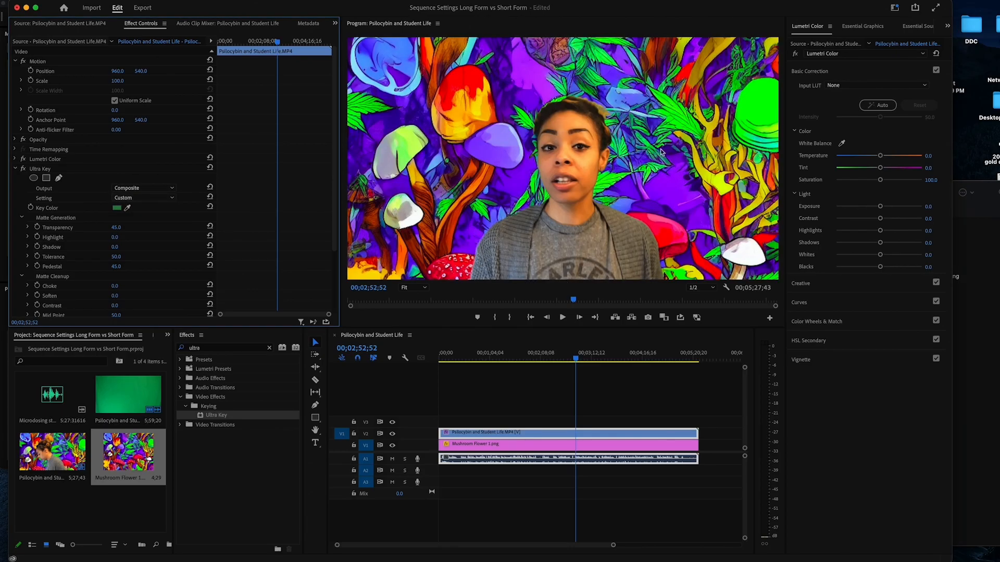
Save the project with the playhead at 00;02;23;37 and check the export queue in Media Encoder
left_click_drag(575, 359, 552, 365)
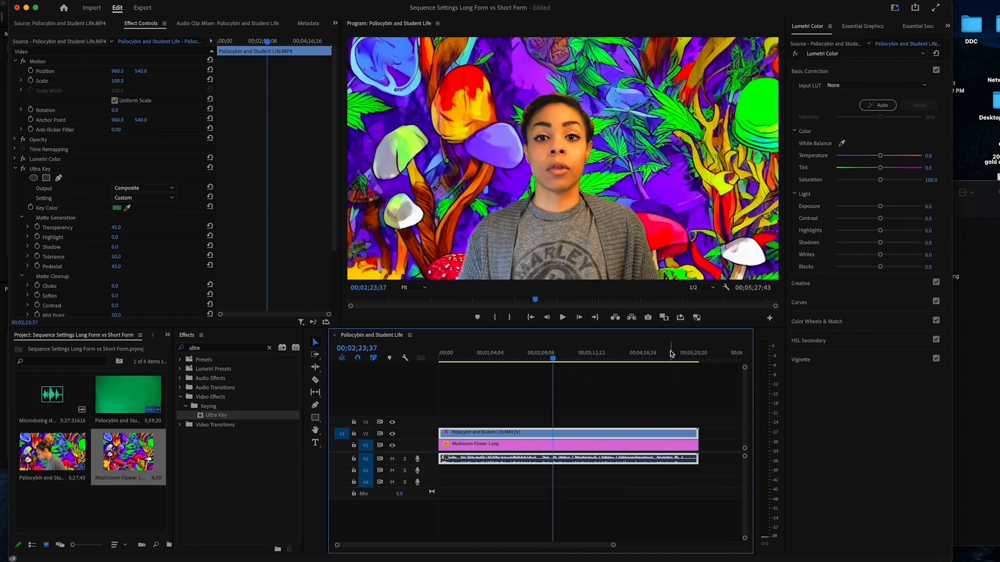
key("super+s")
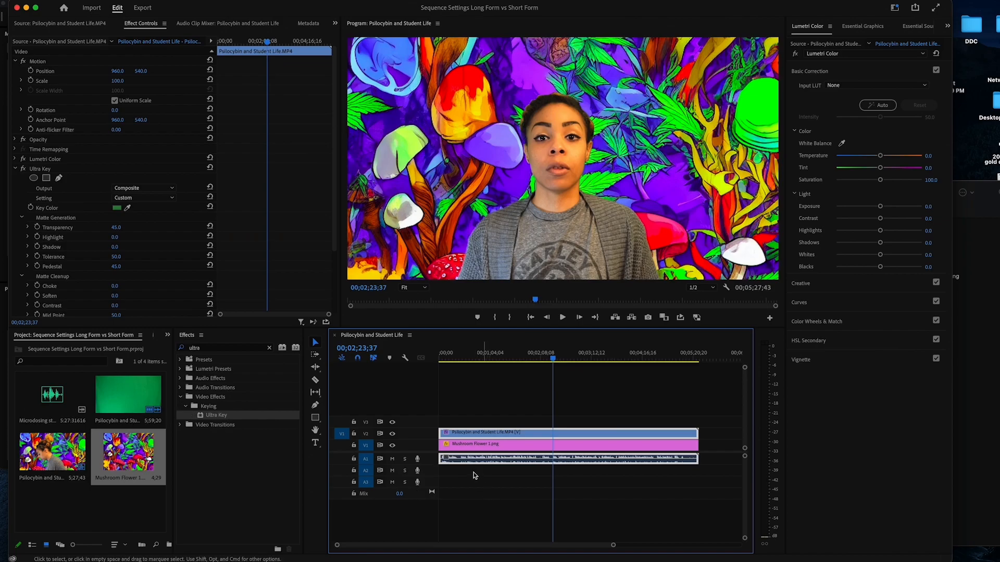
left_click(3, 392)
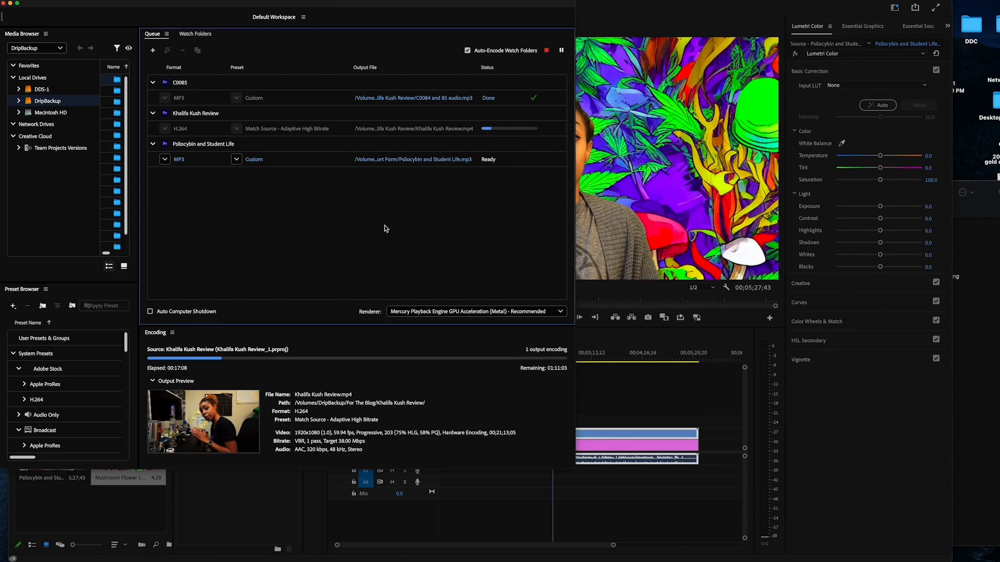
left_click(648, 211)
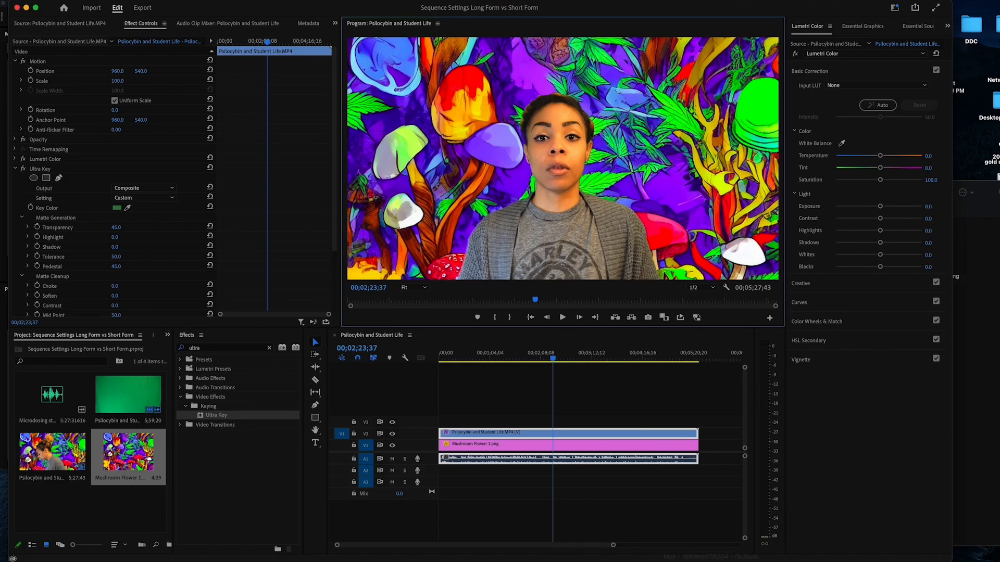